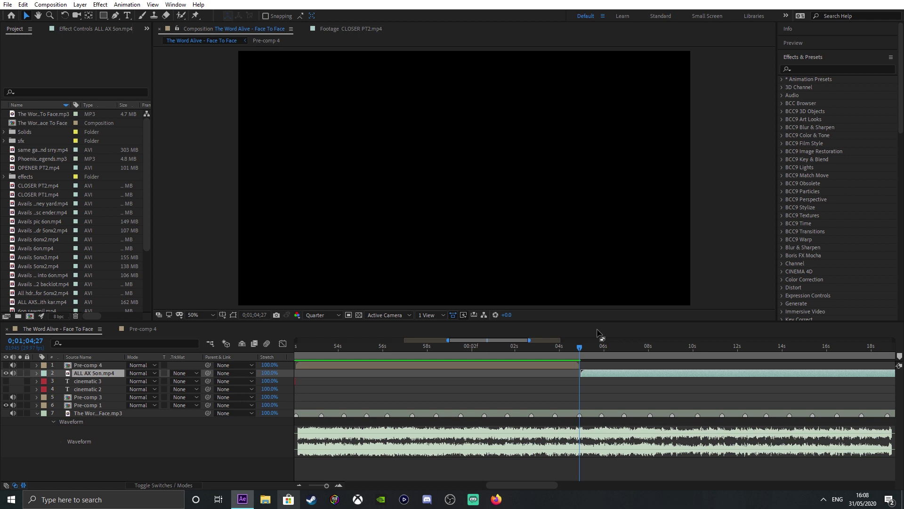
Look over the file import options and the imported gameplay clips in the project, including Avails Sonx2.mp4
{"action": "left_click", "coordinate": [587, 347]}
{"action": "left_click", "coordinate": [462, 243]}
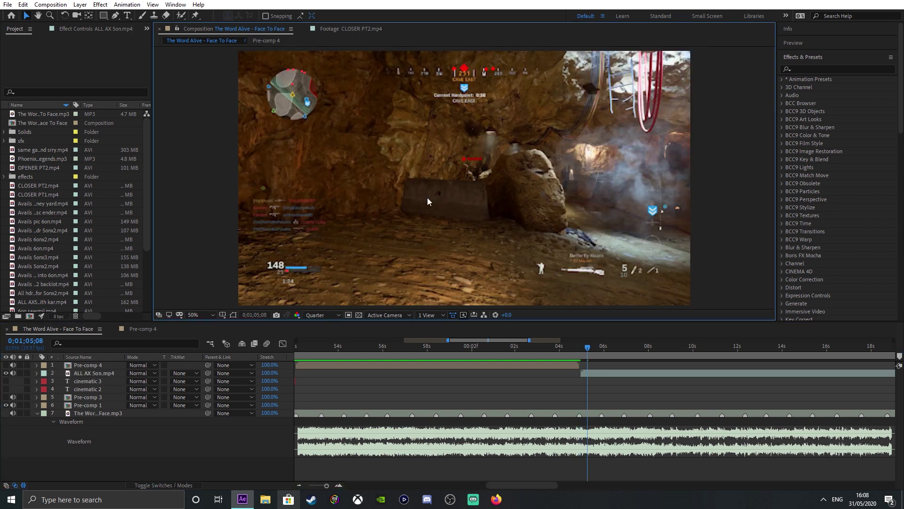
{"action": "left_click", "coordinate": [8, 4]}
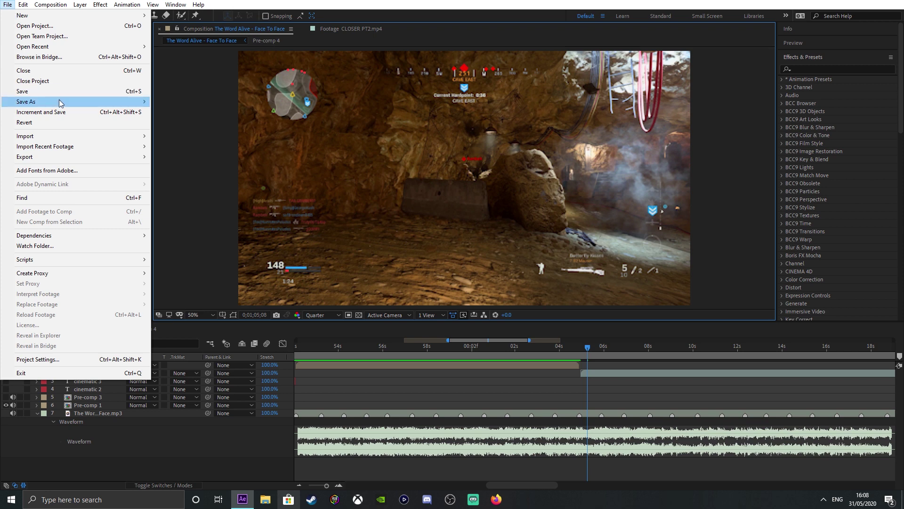
{"action": "mouse_move", "coordinate": [69, 137]}
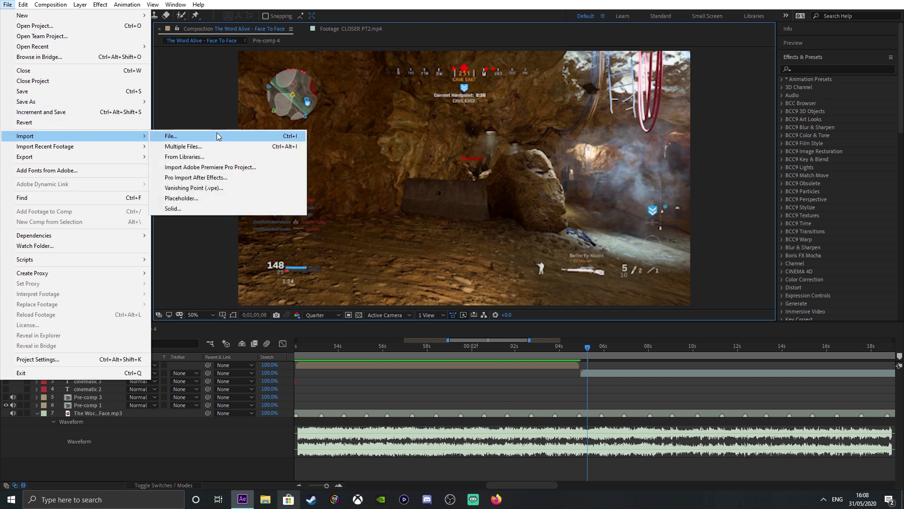
{"action": "left_click", "coordinate": [193, 288]}
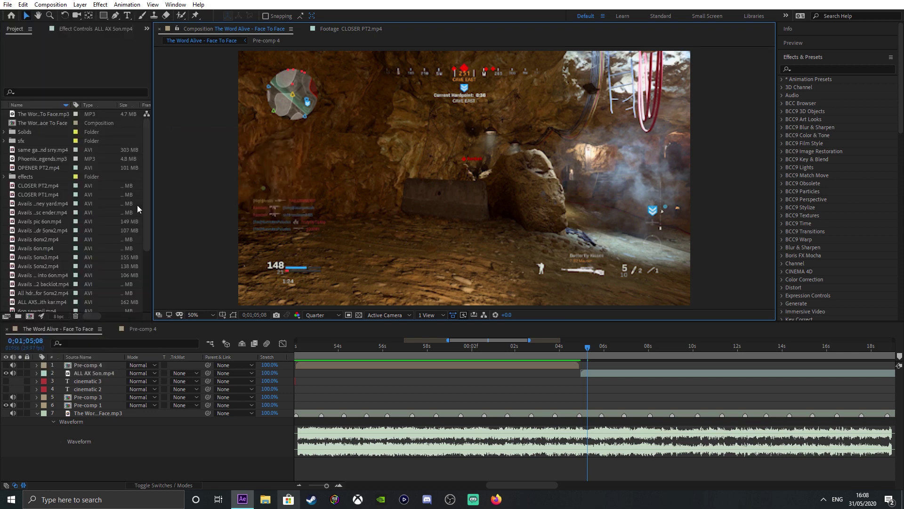
{"action": "scroll", "coordinate": [60, 246], "scroll_direction": "down", "scroll_amount": 3}
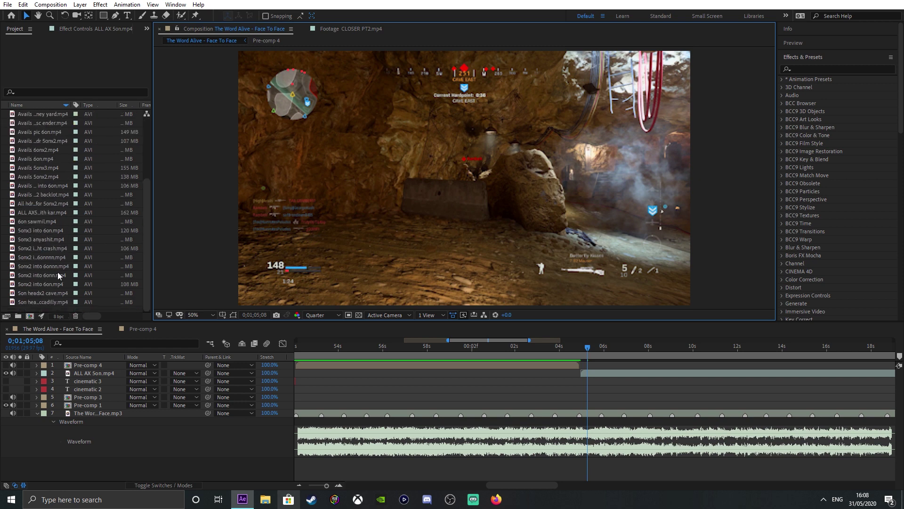
{"action": "left_click", "coordinate": [46, 203]}
{"action": "left_click", "coordinate": [54, 248]}
{"action": "left_click", "coordinate": [53, 176]}
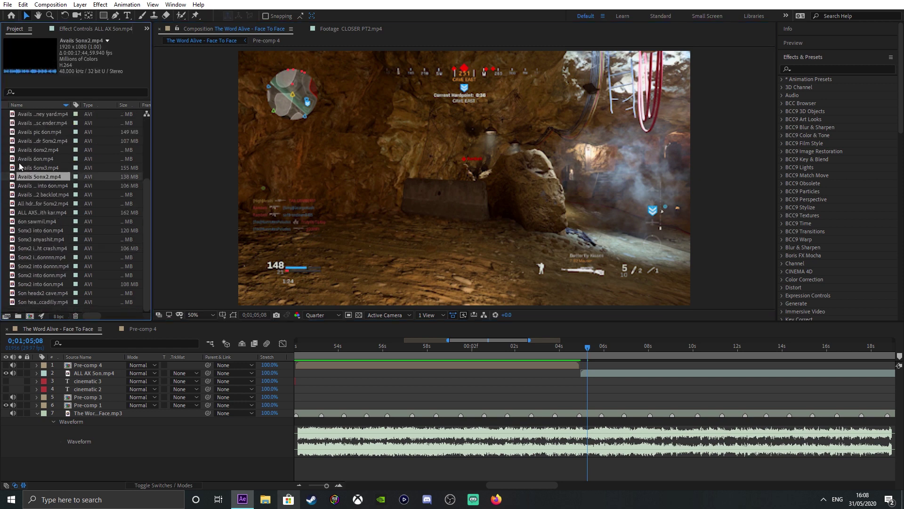
{"action": "left_click_drag", "start_coordinate": [19, 177], "coordinate": [112, 224]}
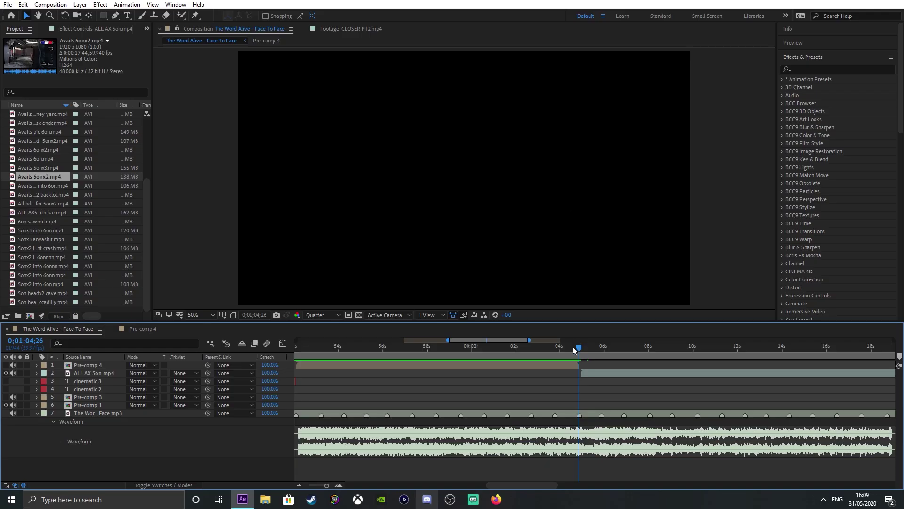
Review the start of the ALL AX Son.mp4 clip and end the work area at 0;01;24;00
{"action": "left_click_drag", "start_coordinate": [578, 348], "coordinate": [591, 348]}
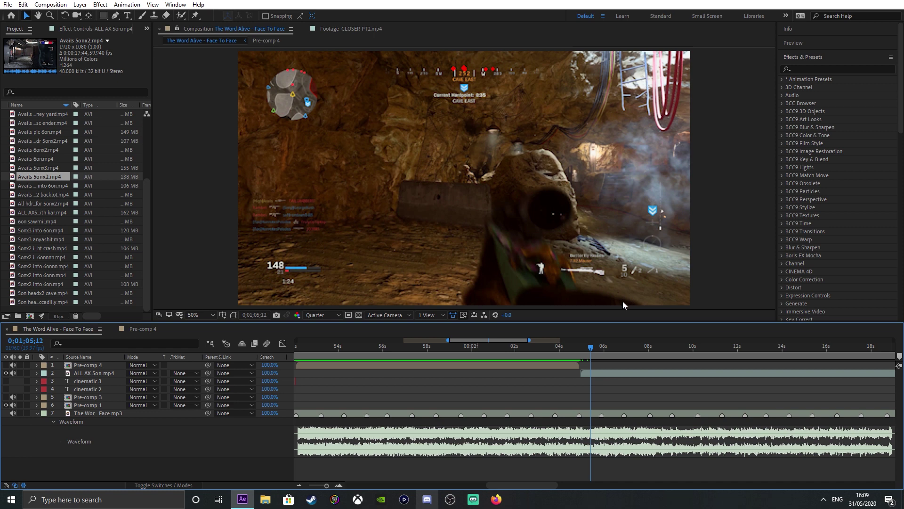
{"action": "scroll", "coordinate": [632, 273], "scroll_direction": "up", "scroll_amount": 2}
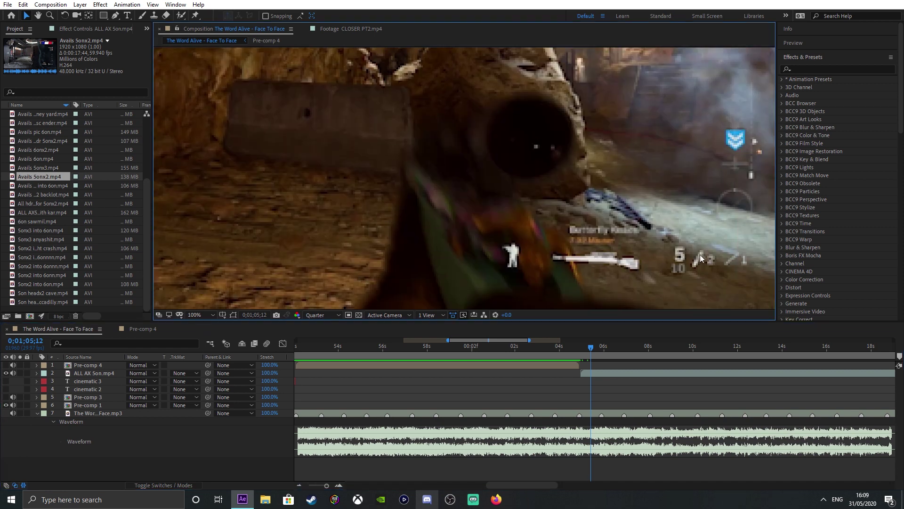
{"action": "scroll", "coordinate": [690, 248], "scroll_direction": "down", "scroll_amount": 1}
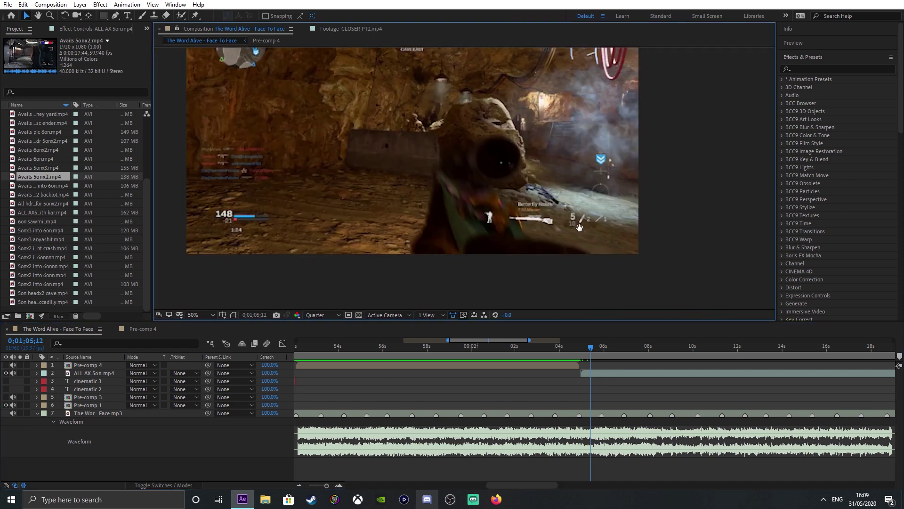
{"action": "left_click_drag", "start_coordinate": [575, 224], "coordinate": [626, 266]}
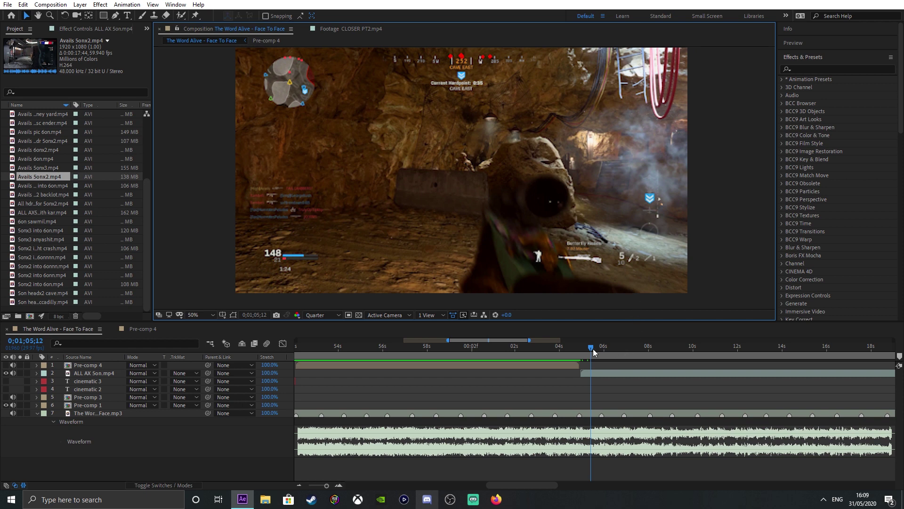
{"action": "left_click_drag", "start_coordinate": [596, 352], "coordinate": [604, 353]}
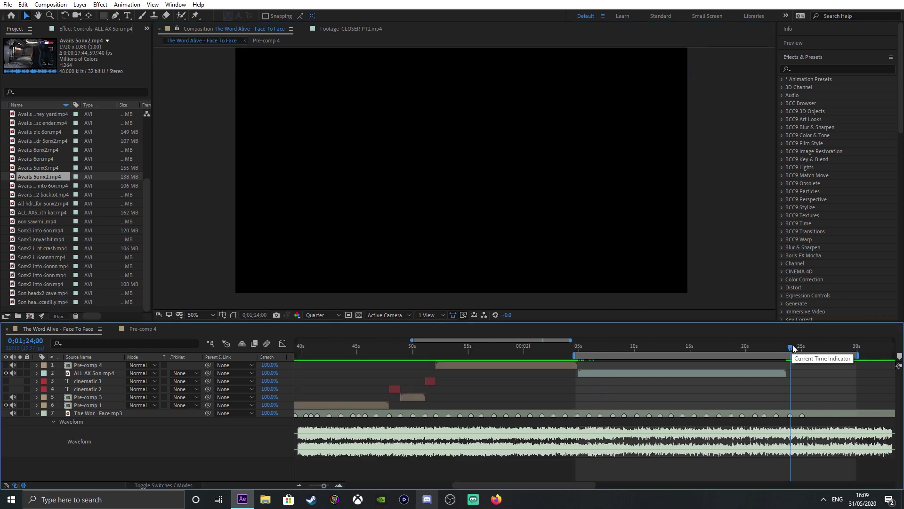
{"action": "key", "text": "n"}
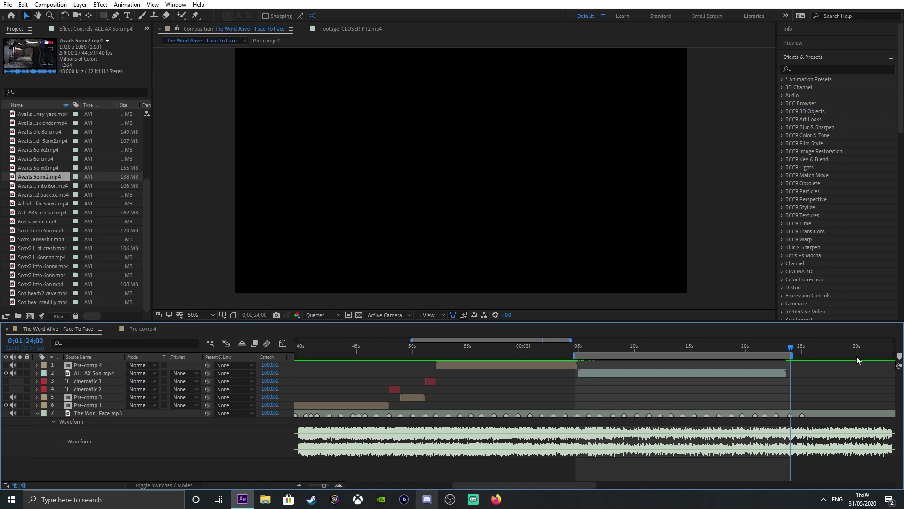
Preview the ALL AX Son.mp4 clip and split its layer at the shot at 0;01;07;10
{"action": "key", "text": "space"}
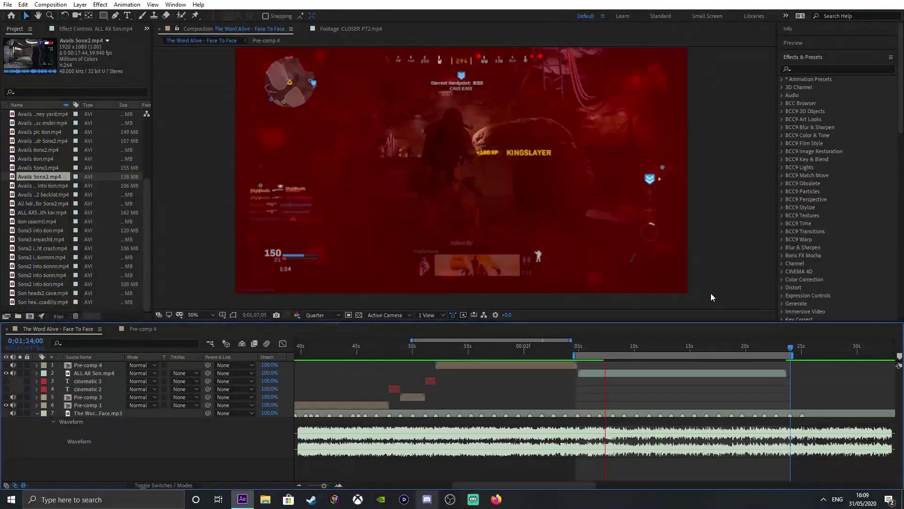
{"action": "left_click", "coordinate": [596, 350]}
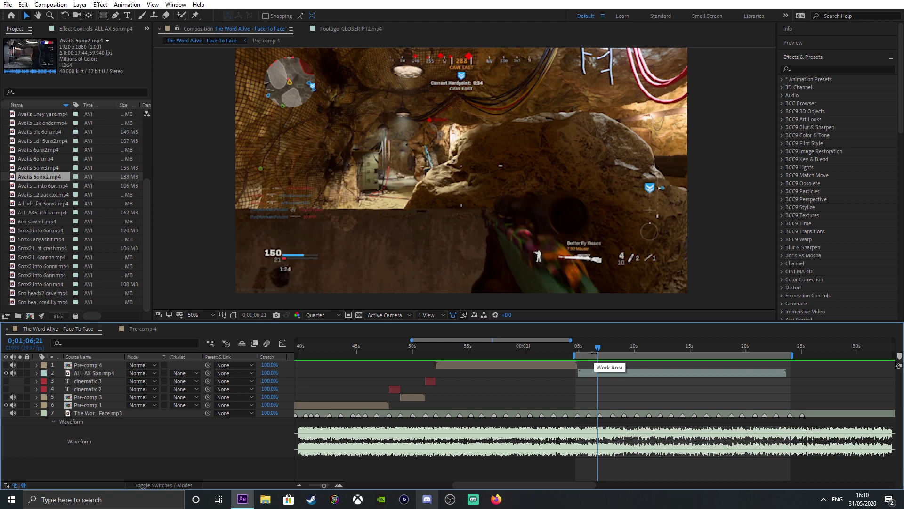
{"action": "left_click_drag", "start_coordinate": [595, 353], "coordinate": [604, 354]}
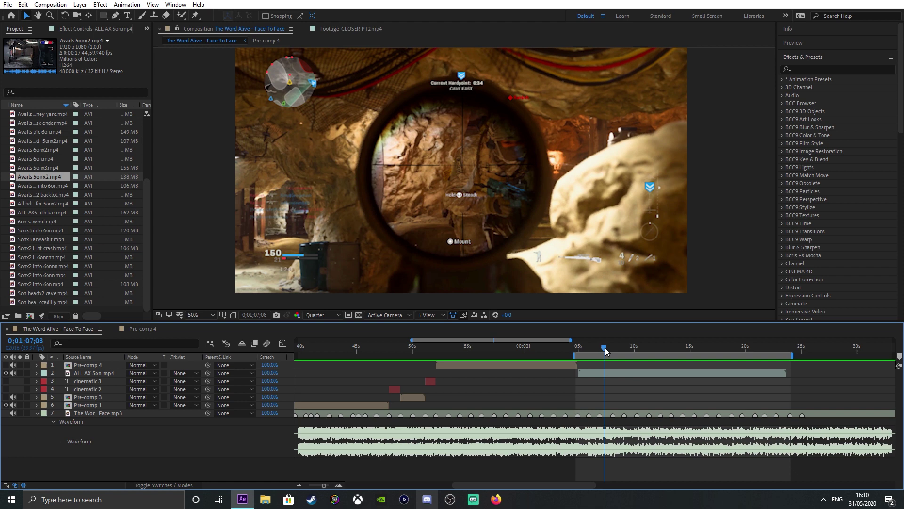
{"action": "left_click_drag", "start_coordinate": [604, 348], "coordinate": [606, 349]}
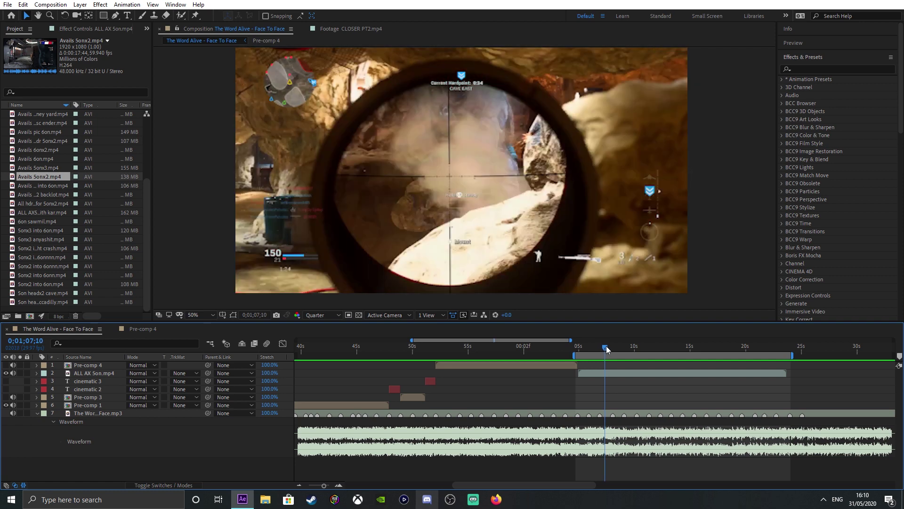
{"action": "left_click", "coordinate": [606, 375]}
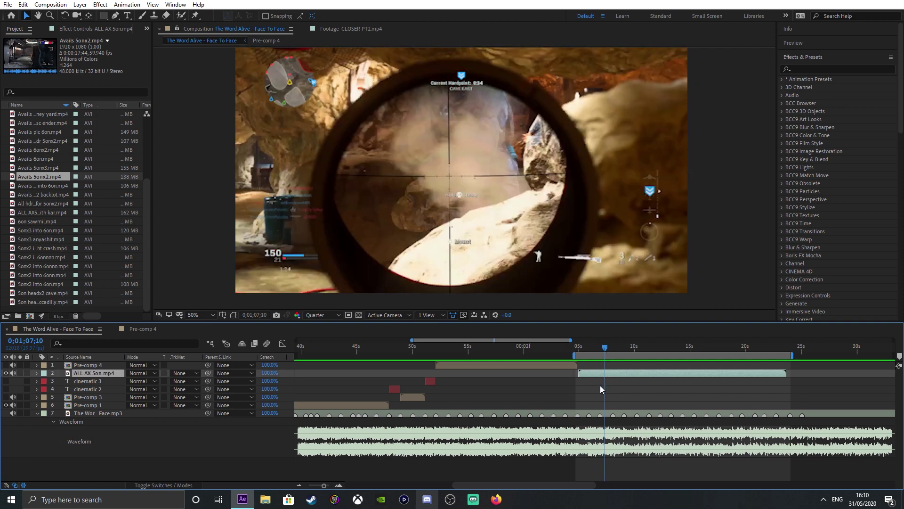
{"action": "key", "text": "ctrl+shift+d"}
Split the ALL AX Son.mp4 layer again at 0;01;09;16 and delete the two pieces before that point
{"action": "left_click_drag", "start_coordinate": [605, 349], "coordinate": [631, 355]}
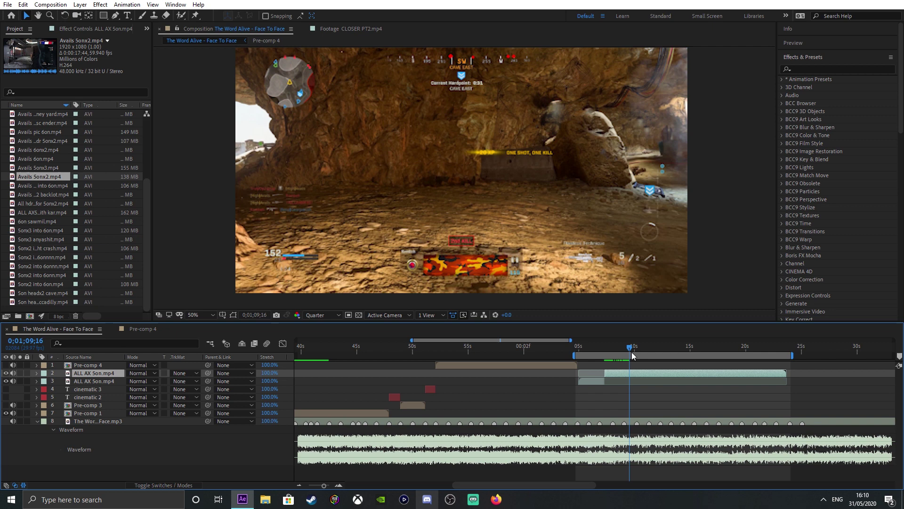
{"action": "key", "text": "ctrl+shift+d"}
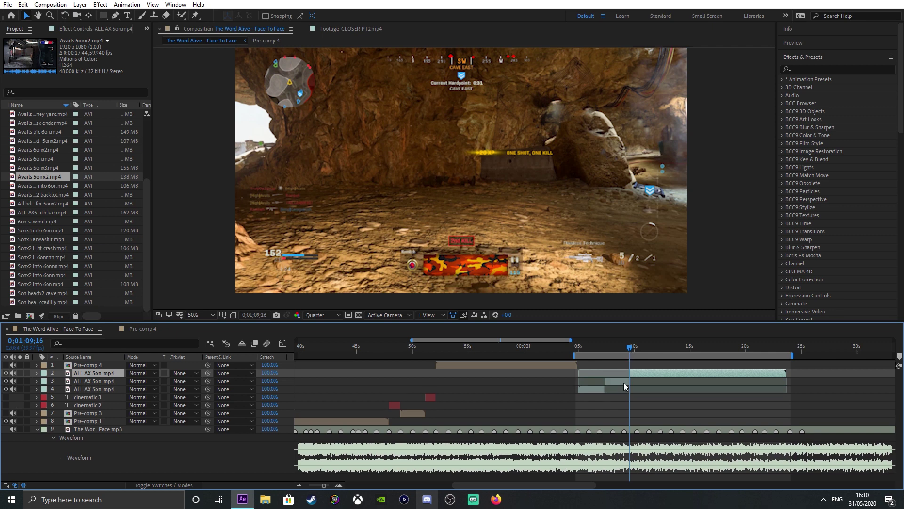
{"action": "left_click", "coordinate": [625, 383]}
{"action": "key", "text": "Delete"}
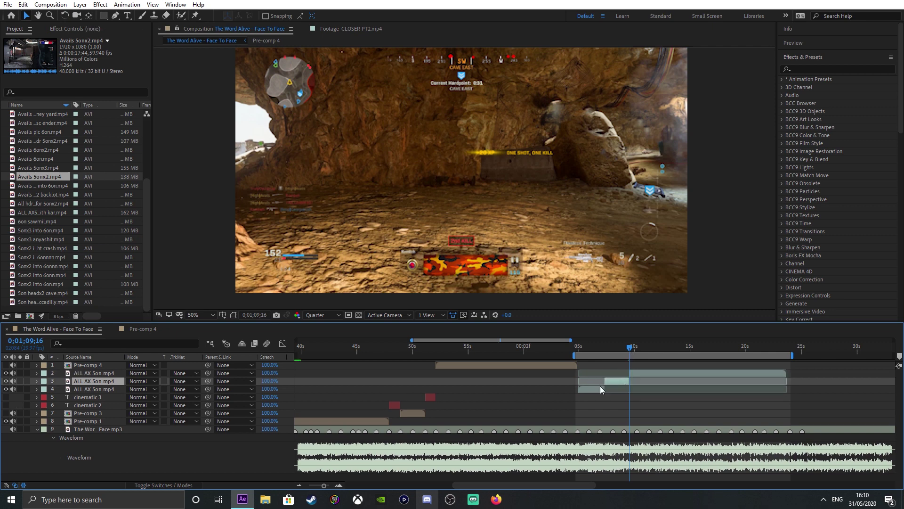
{"action": "left_click", "coordinate": [600, 383]}
{"action": "key", "text": "Delete"}
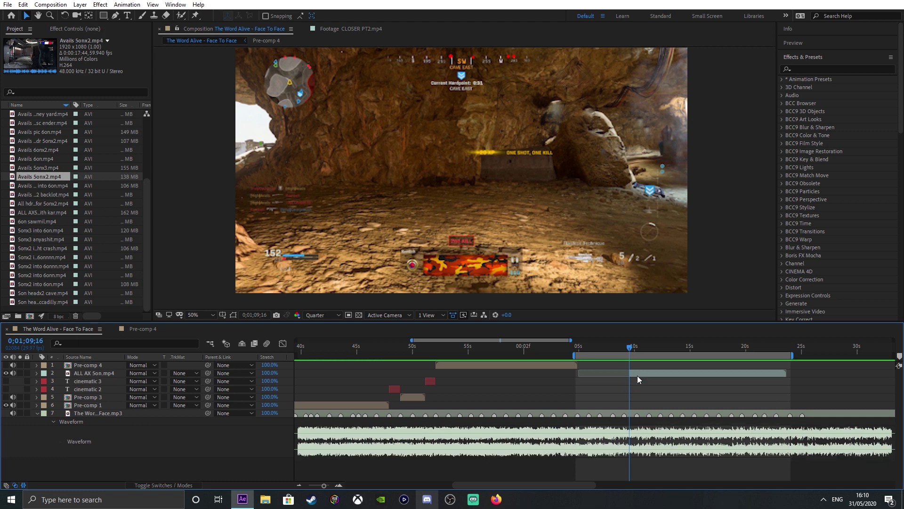
Cut the remaining ALL AX Son.mp4 footage into six consecutive segments and delete the leftover after 0;01;22;13
{"action": "left_click_drag", "start_coordinate": [630, 347], "coordinate": [654, 352]}
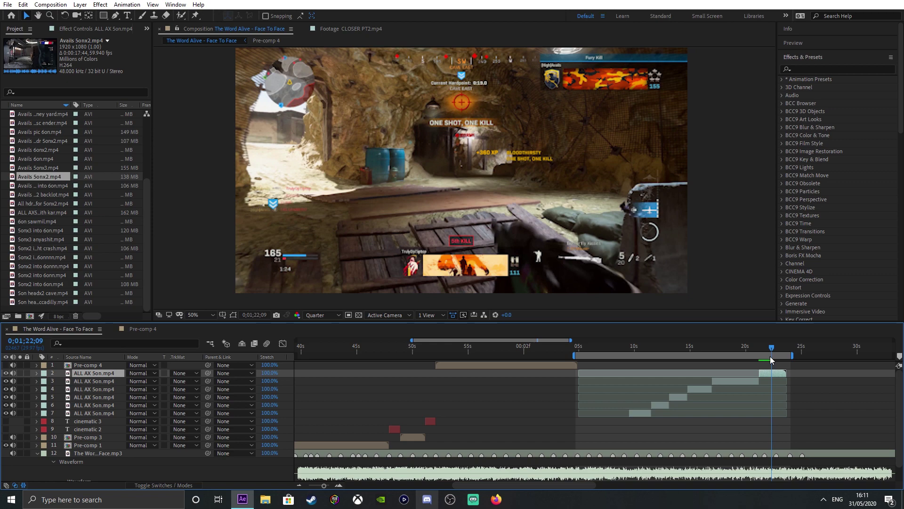
{"action": "left_click_drag", "start_coordinate": [771, 356], "coordinate": [772, 357]}
{"action": "key", "text": "ctrl+shift+d"}
{"action": "key", "text": "Delete"}
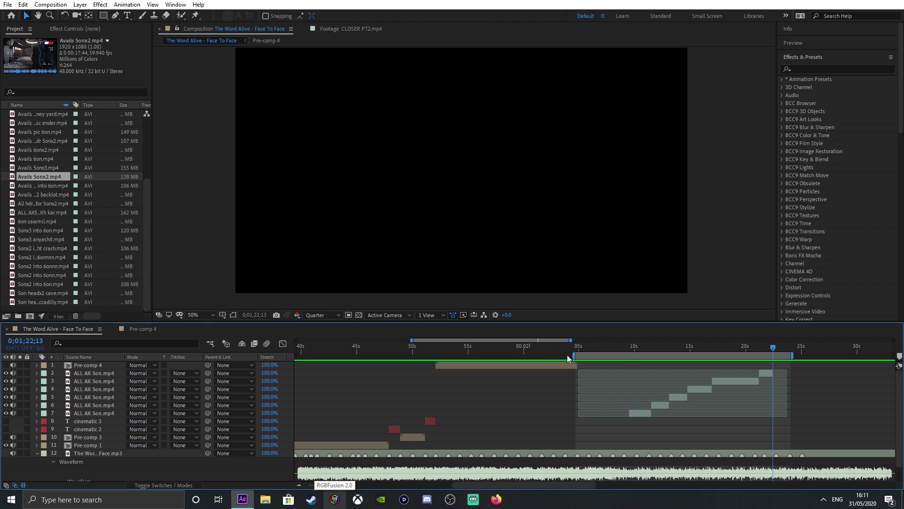
Go to the song marker at 0;01;06;27 and move the earliest ALL AX Son.mp4 segment back to it
{"action": "left_click", "coordinate": [573, 348]}
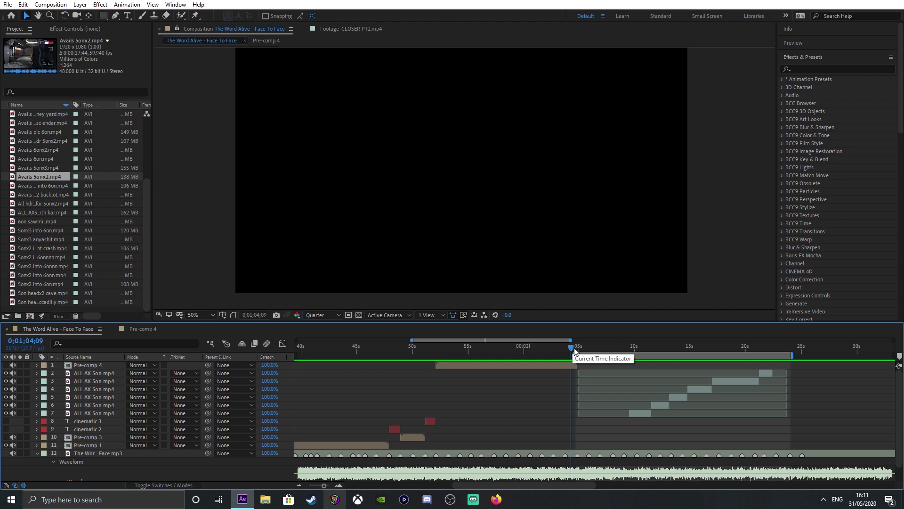
{"action": "left_click", "coordinate": [578, 347]}
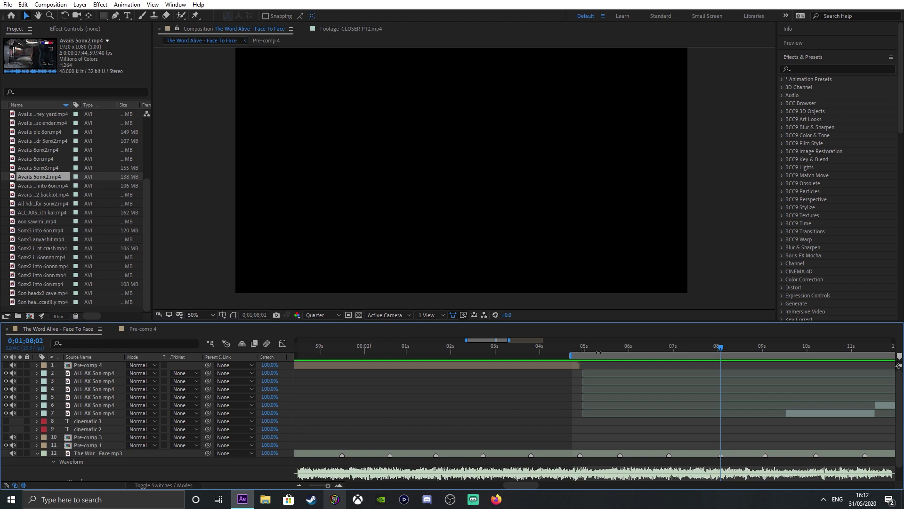
{"action": "key", "text": "j"}
{"action": "left_click", "coordinate": [808, 413]}
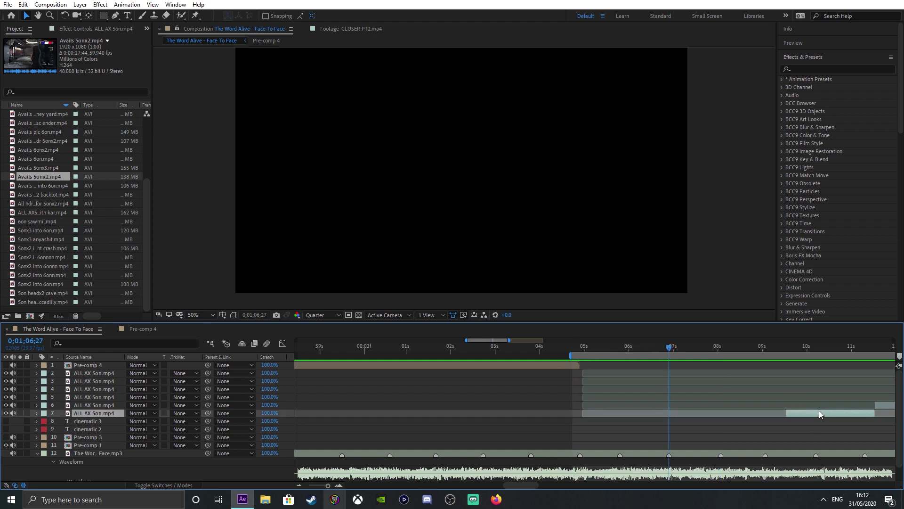
{"action": "left_click_drag", "start_coordinate": [818, 413], "coordinate": [705, 414]}
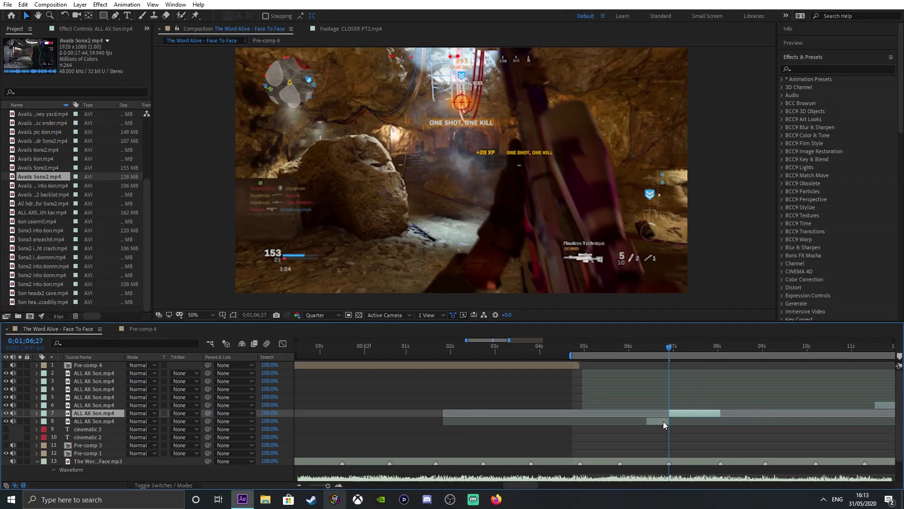
Delete the piece before the 0;01;06;27 marker and arrange the remaining clip segments along the following song markers
{"action": "left_click", "coordinate": [664, 421]}
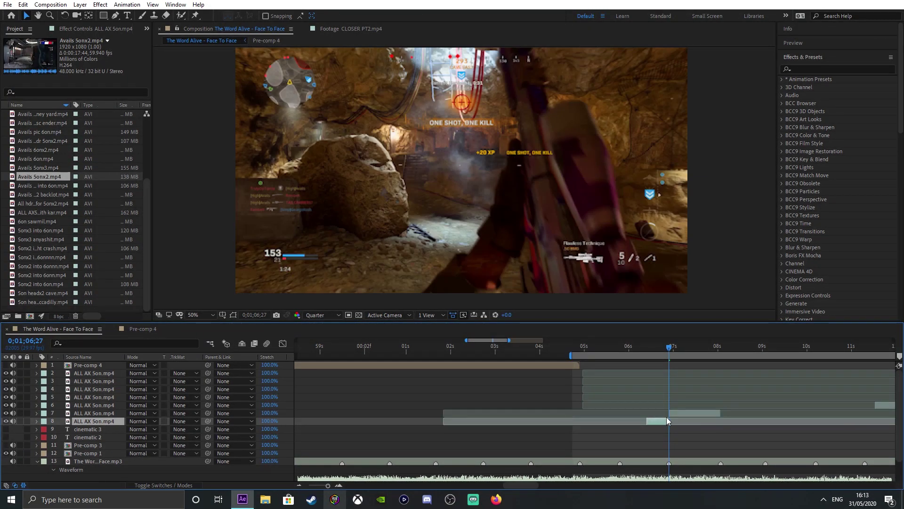
{"action": "key", "text": "Delete"}
{"action": "left_click_drag", "start_coordinate": [672, 353], "coordinate": [721, 347]}
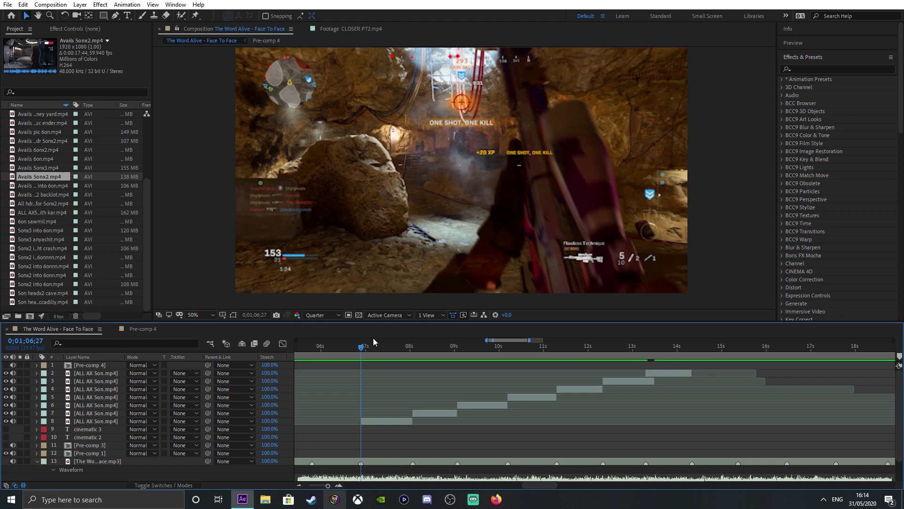
Search the effects for Twixtor, apply the RE:Vision Plug-ins version to the segment starting at 0;01;06;27, and clear the search
{"action": "left_click", "coordinate": [825, 71]}
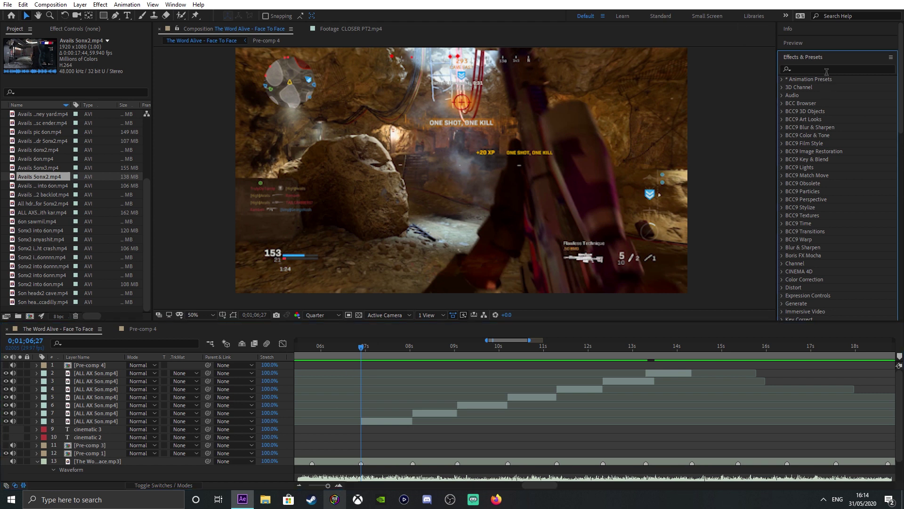
{"action": "left_click", "coordinate": [811, 68]}
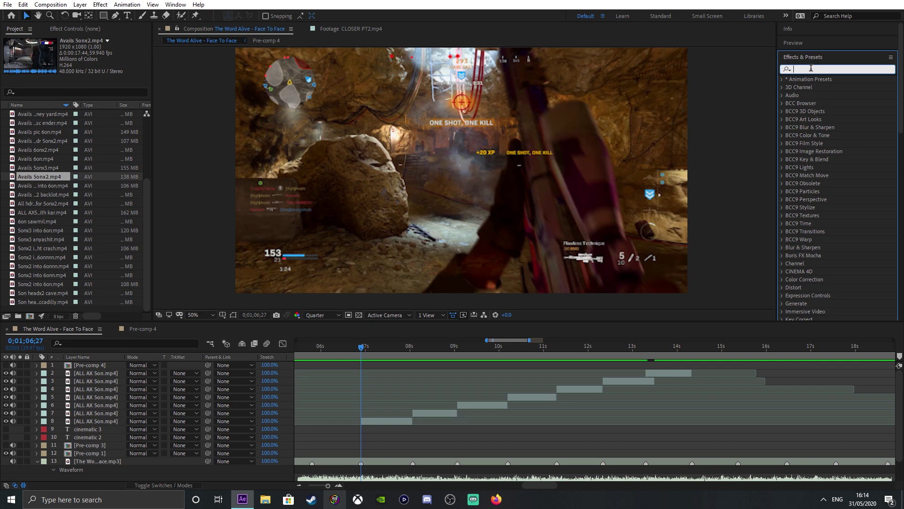
{"action": "type", "text": "twixtor"}
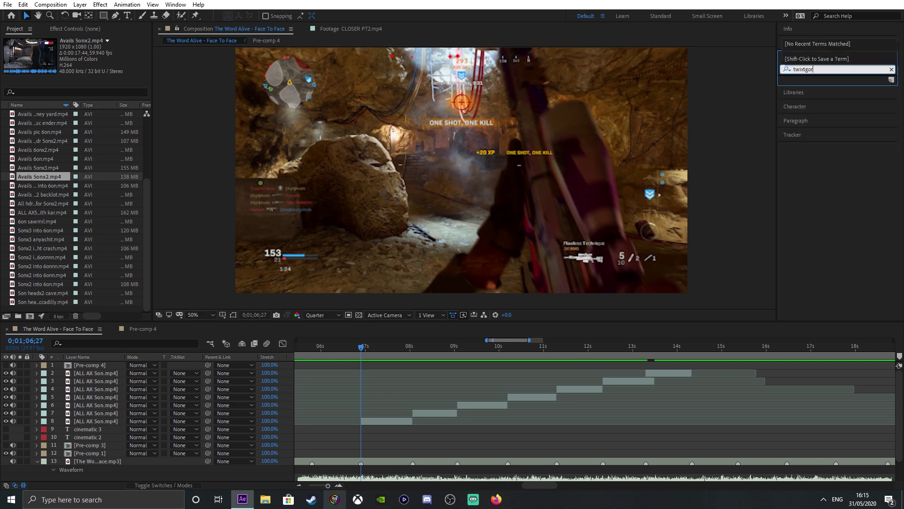
{"action": "scroll", "coordinate": [857, 201], "scroll_direction": "down", "scroll_amount": 5}
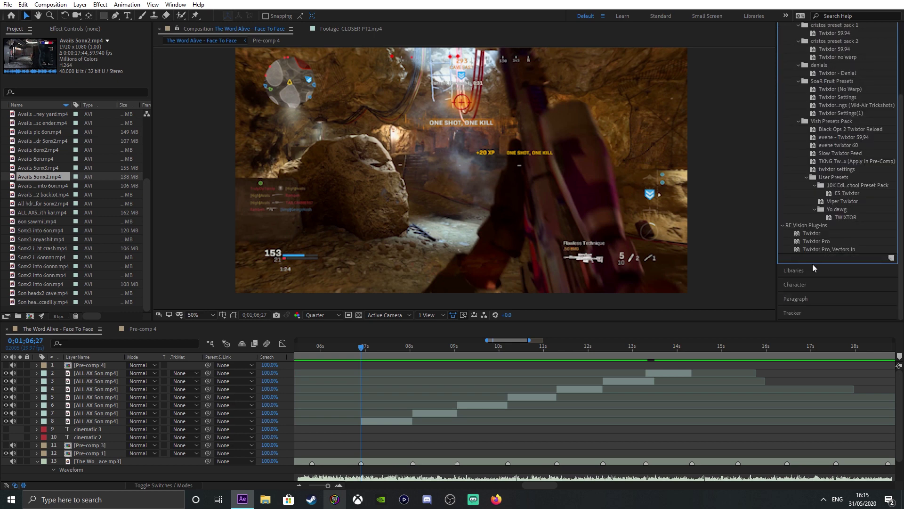
{"action": "left_click_drag", "start_coordinate": [811, 233], "coordinate": [409, 419]}
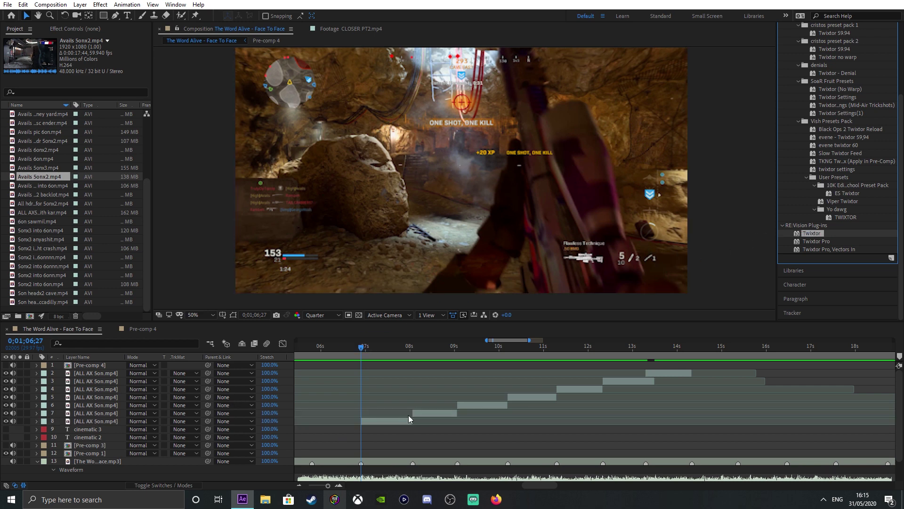
{"action": "scroll", "coordinate": [890, 76], "scroll_direction": "up", "scroll_amount": 3}
{"action": "left_click", "coordinate": [891, 69]}
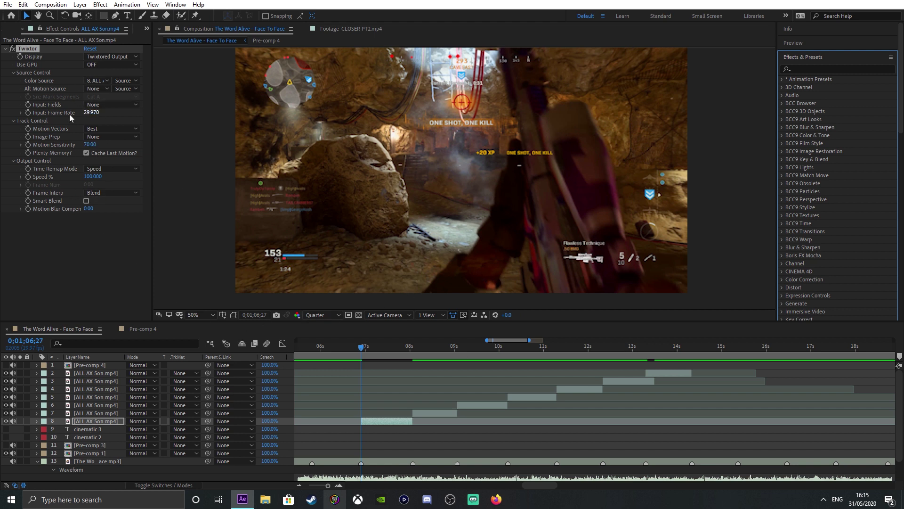
{"action": "left_click", "coordinate": [91, 112]}
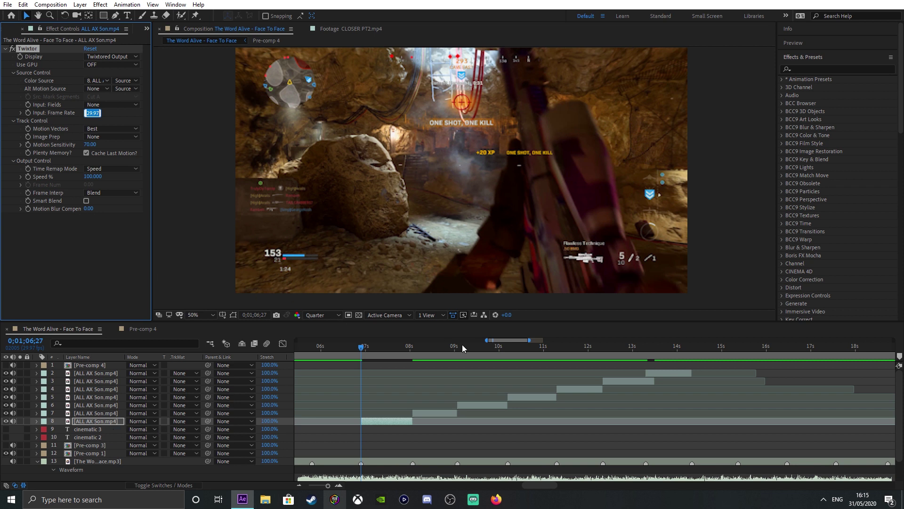
{"action": "type", "text": "59"}
{"action": "type", "text": ".95"}
{"action": "left_click", "coordinate": [95, 239]}
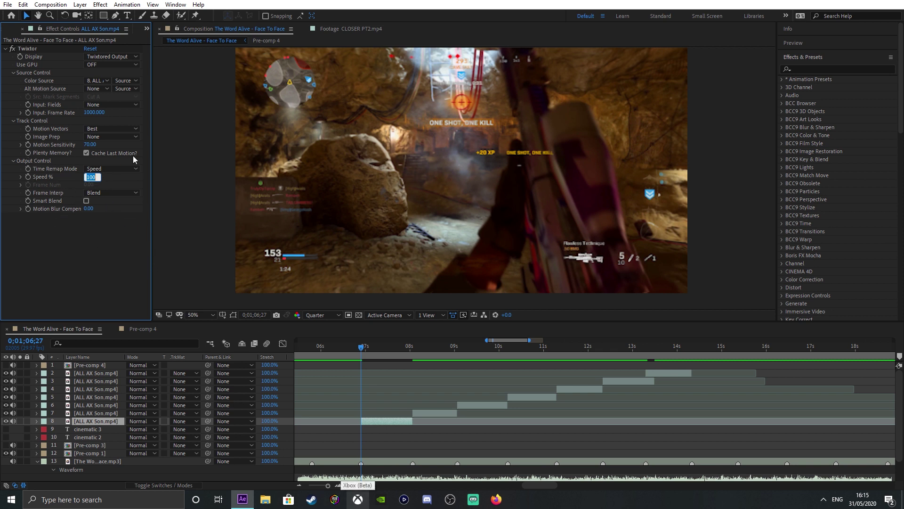
Configure Twixtor with an input frame rate of 59.94, motion sensitivity 0 and Nearest frame interpolation
{"action": "key", "text": "shift+Tab"}
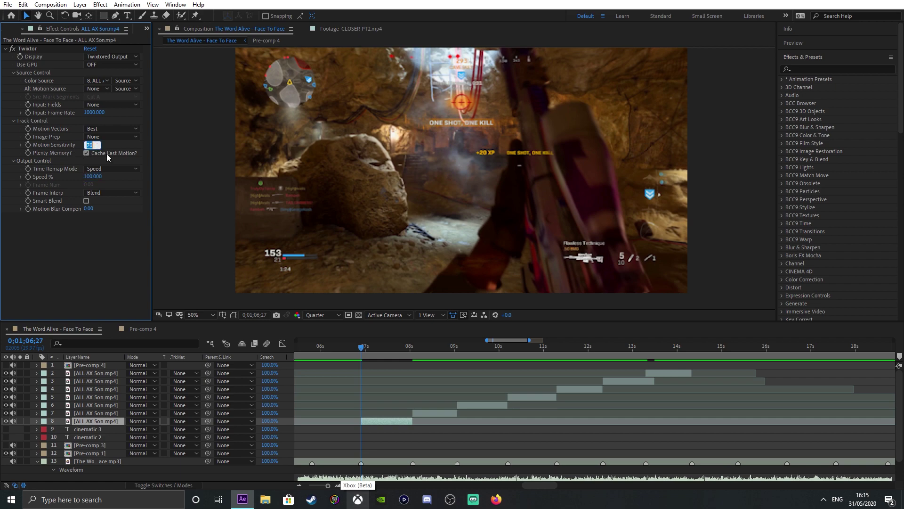
{"action": "type", "text": "00"}
{"action": "key", "text": "shift+Tab"}
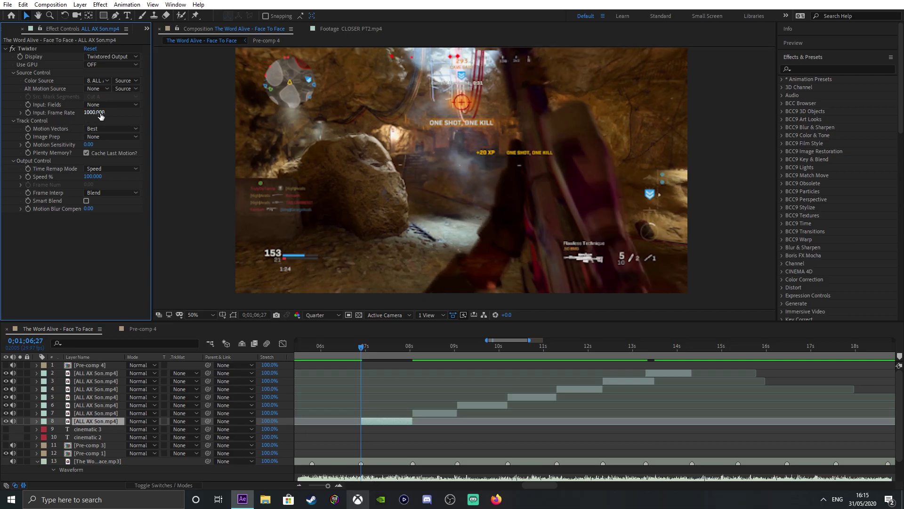
{"action": "type", "text": "59.94"}
{"action": "left_click", "coordinate": [85, 232]}
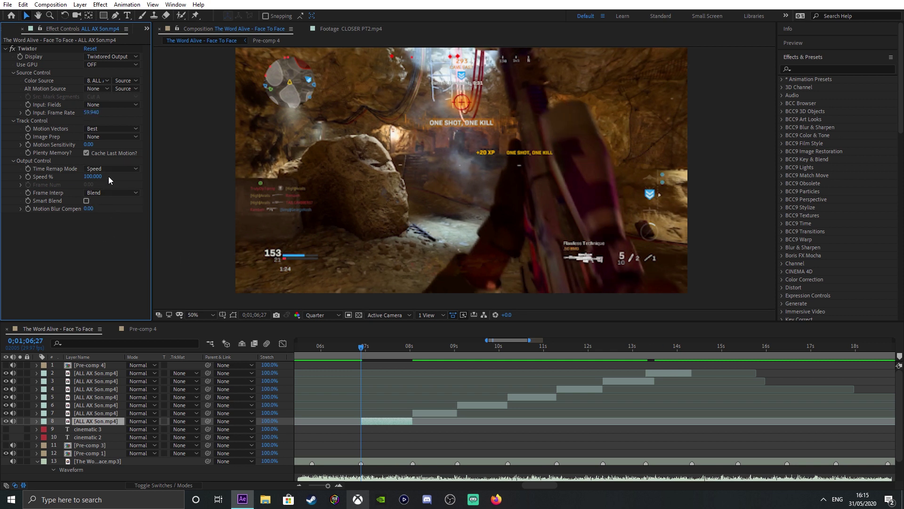
{"action": "left_click", "coordinate": [102, 194]}
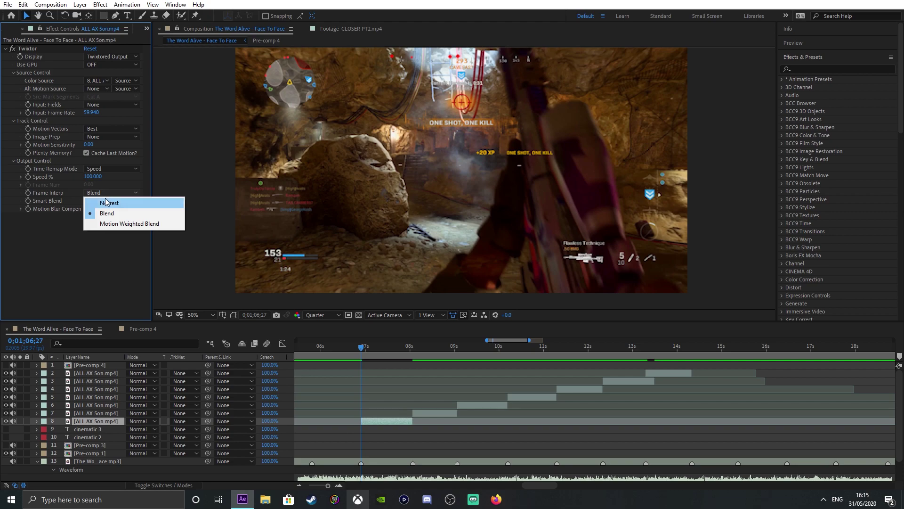
{"action": "left_click", "coordinate": [111, 203]}
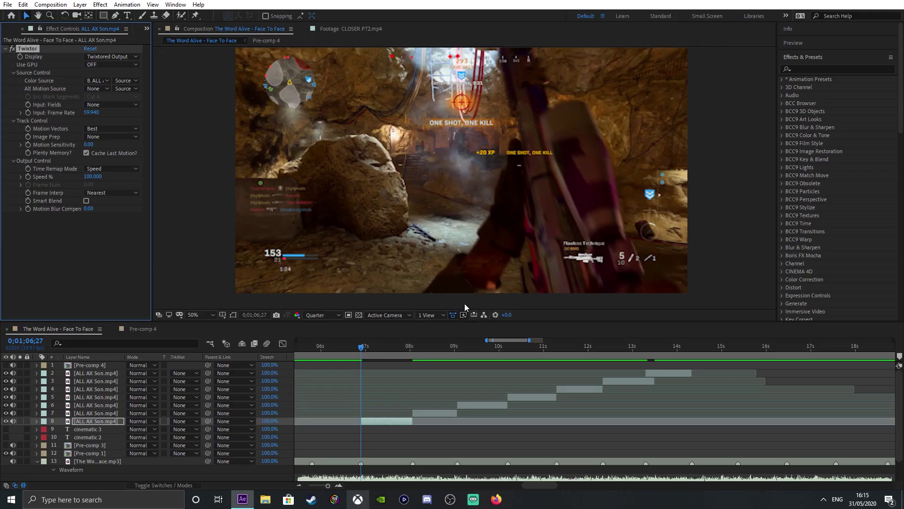
Start animating Twixtor's Speed % at the segment's first frame, set it to 300 at 0;01;06;28, and reveal the layer's keyframes
{"action": "left_click", "coordinate": [27, 177]}
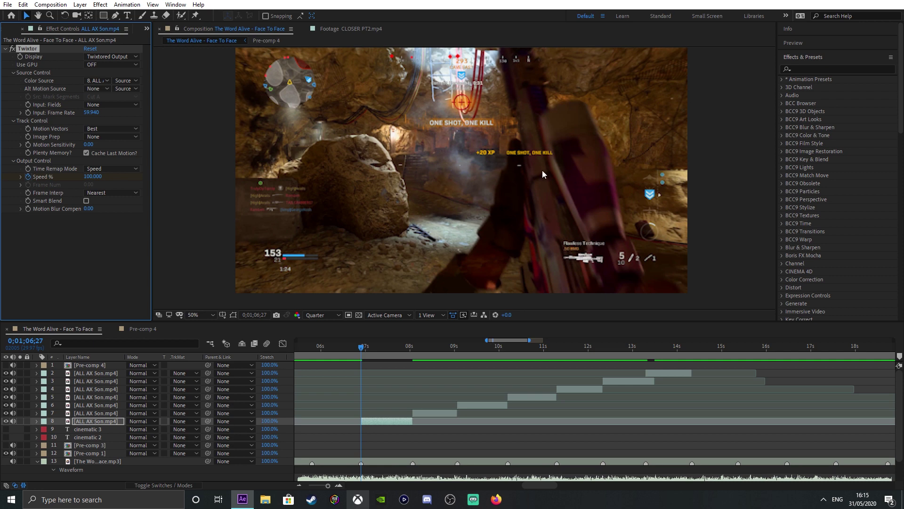
{"action": "left_click", "coordinate": [362, 349]}
{"action": "left_click", "coordinate": [92, 176]}
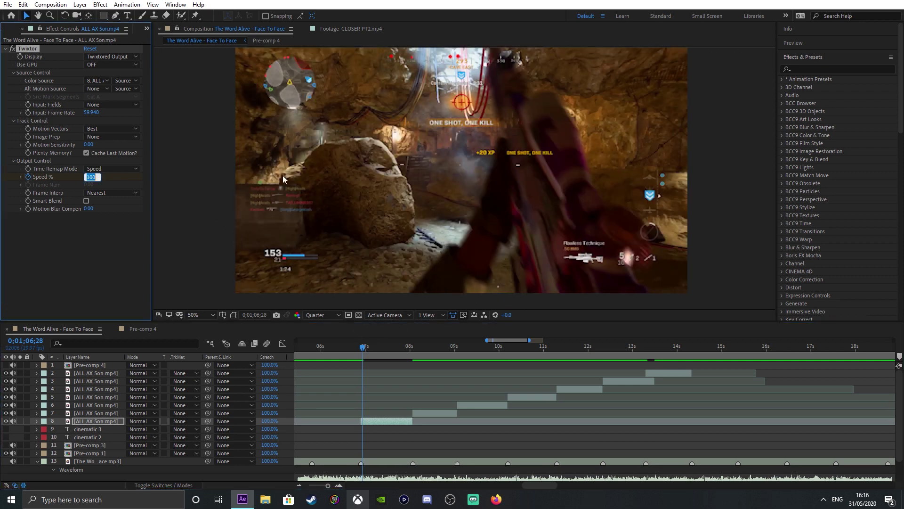
{"action": "type", "text": "300"}
{"action": "key", "text": "Return"}
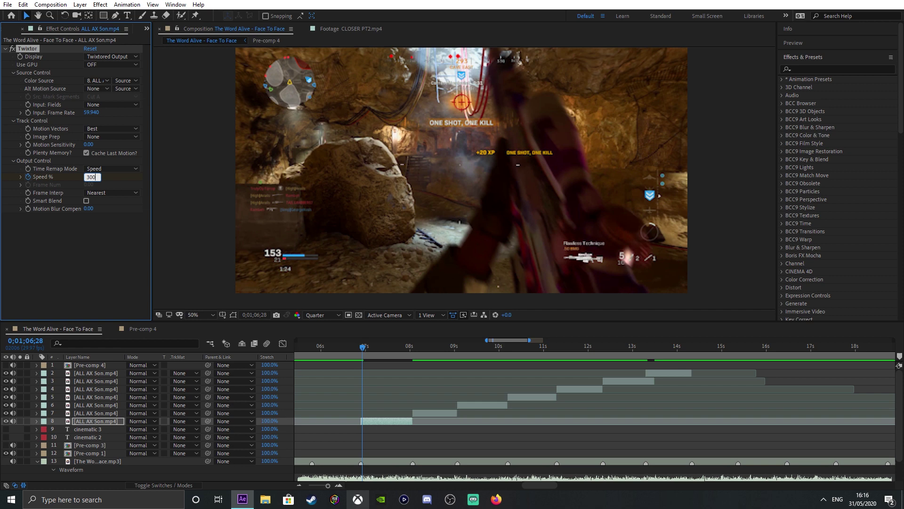
{"action": "key", "text": "u"}
{"action": "key", "text": "equal"}
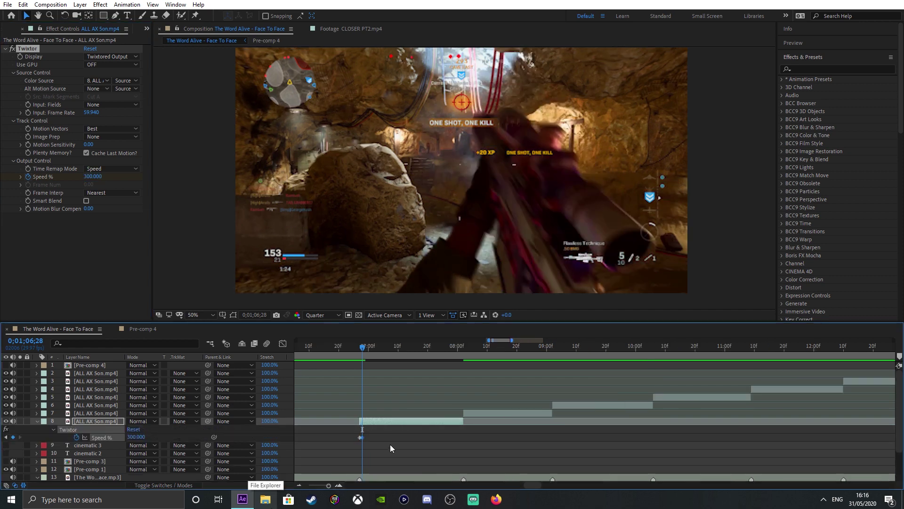
Add a 300 Speed % keyframe at the segment's end, 0;01;08;02, and set Speed % to 50 at 0;01;07;15
{"action": "left_click", "coordinate": [463, 348]}
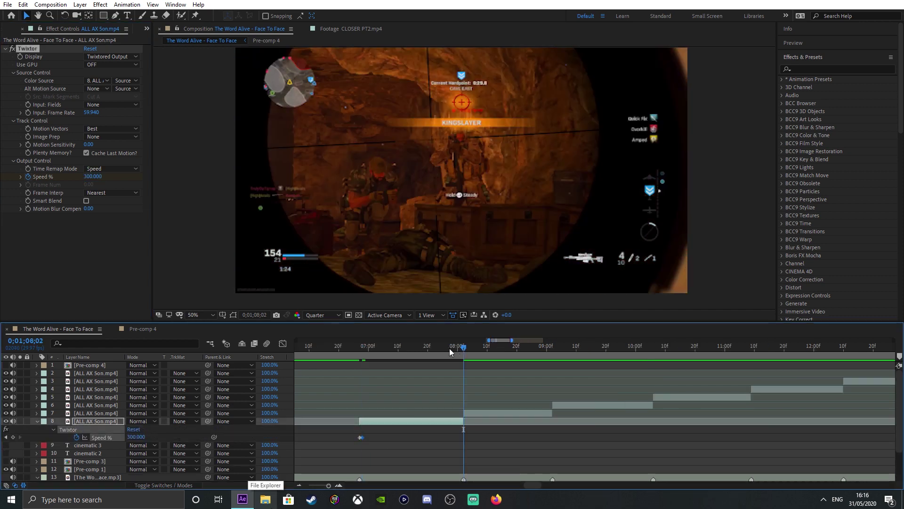
{"action": "left_click", "coordinate": [415, 348]}
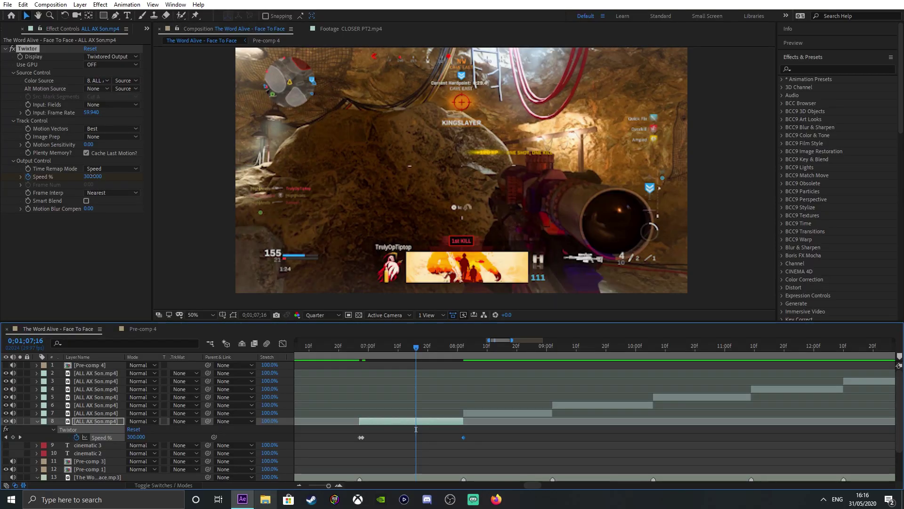
{"action": "left_click", "coordinate": [414, 348]}
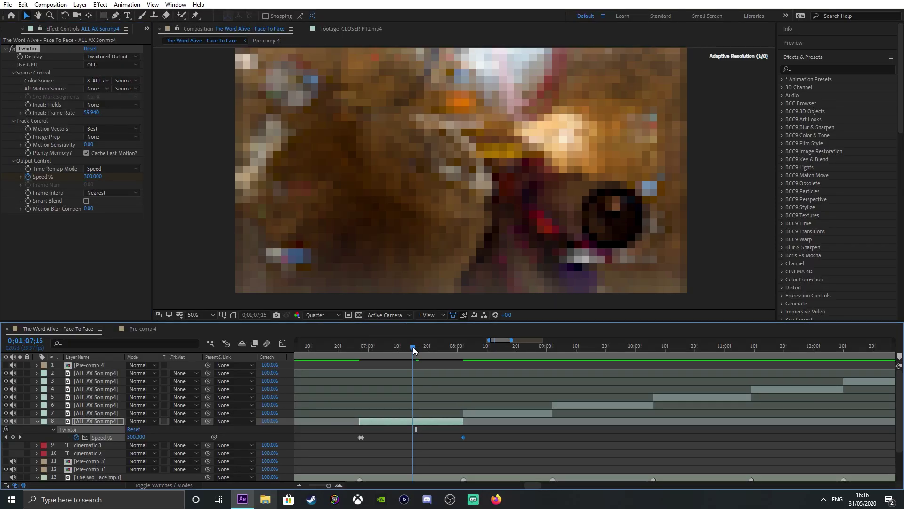
{"action": "left_click", "coordinate": [92, 177]}
{"action": "type", "text": "5"}
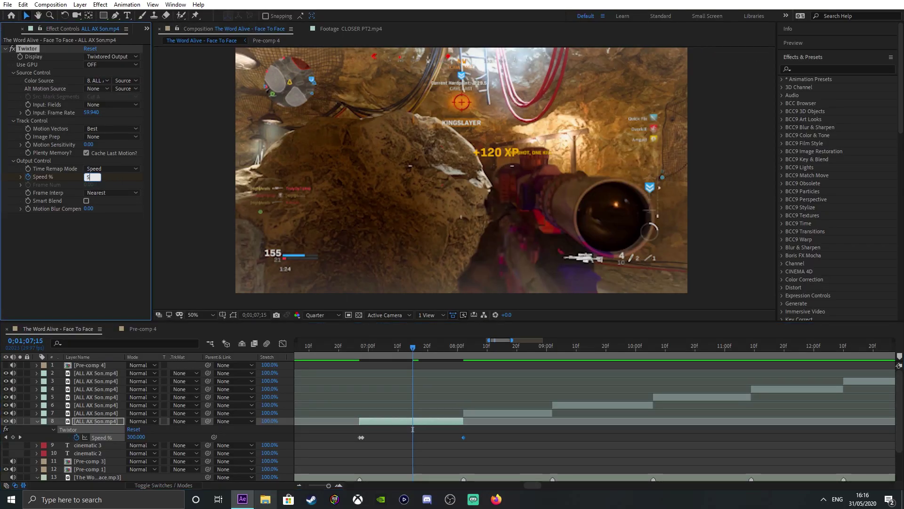
{"action": "type", "text": "0"}
{"action": "key", "text": "Return"}
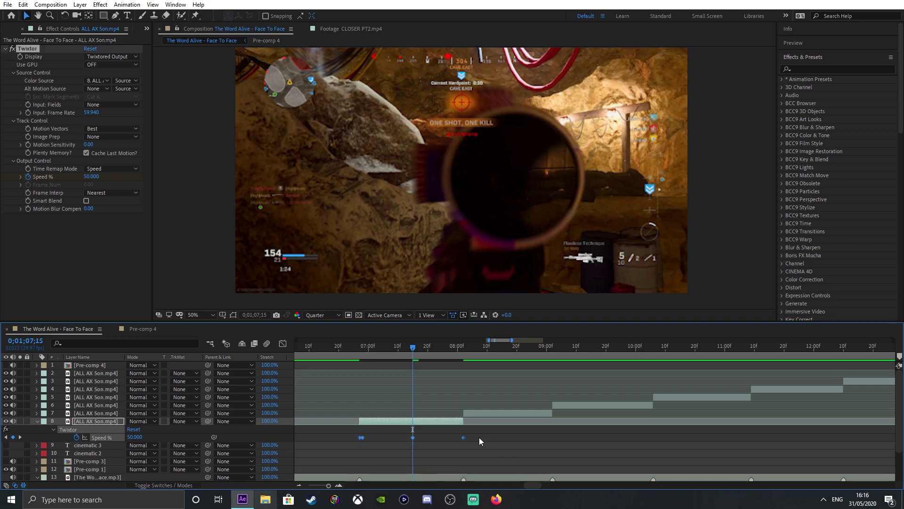
Select all Speed % keyframes of the segment starting at 0;01;06;27 and ease them
{"action": "right_click", "coordinate": [465, 438]}
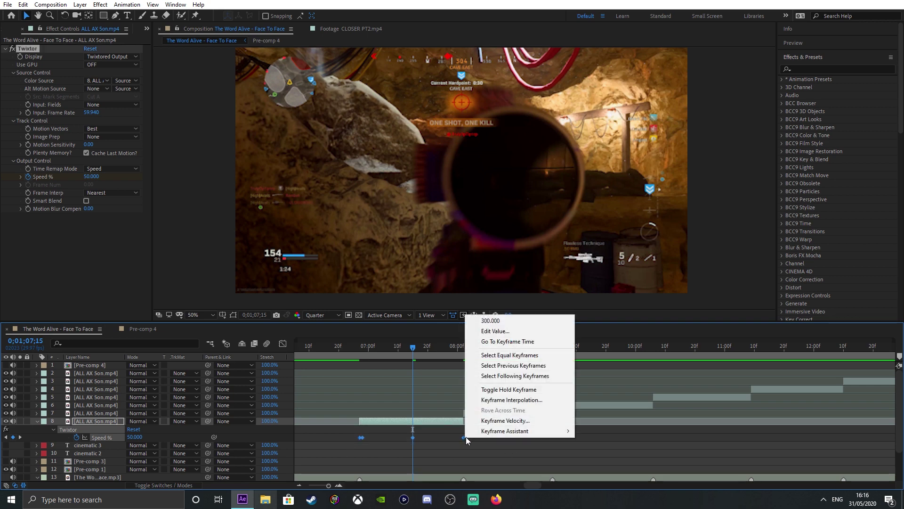
{"action": "mouse_move", "coordinate": [495, 432]}
{"action": "left_click", "coordinate": [434, 439]}
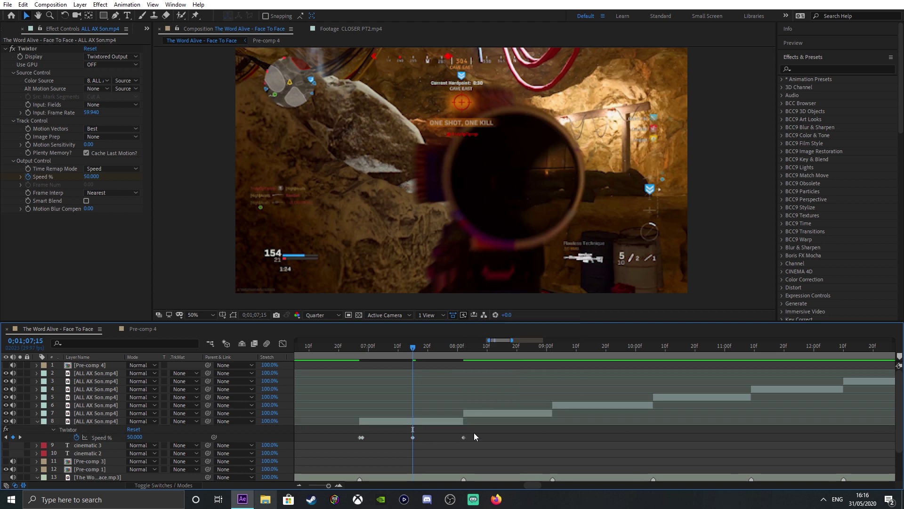
{"action": "left_click_drag", "start_coordinate": [474, 435], "coordinate": [339, 439]}
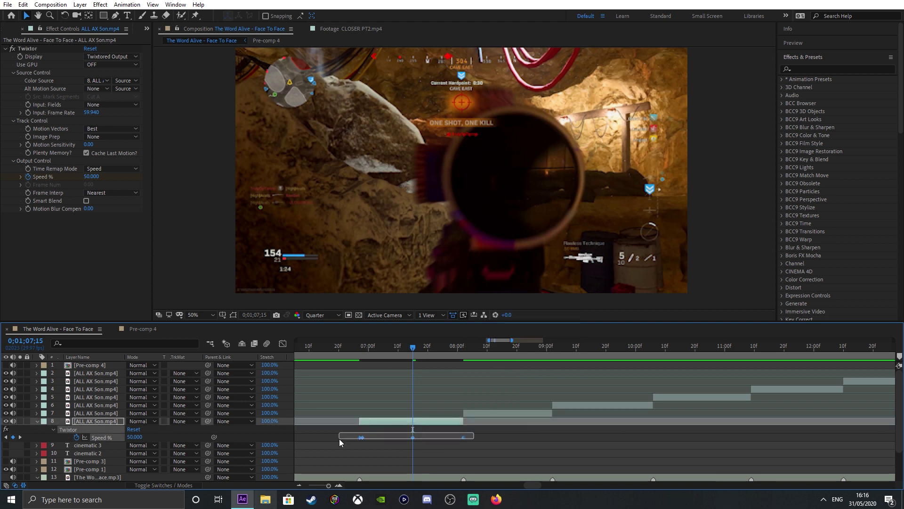
Reshape the eased Speed % graph into a steep U-shaped curve with its flat low at 0;01;07;15, and collapse the layer
{"action": "left_click", "coordinate": [282, 345]}
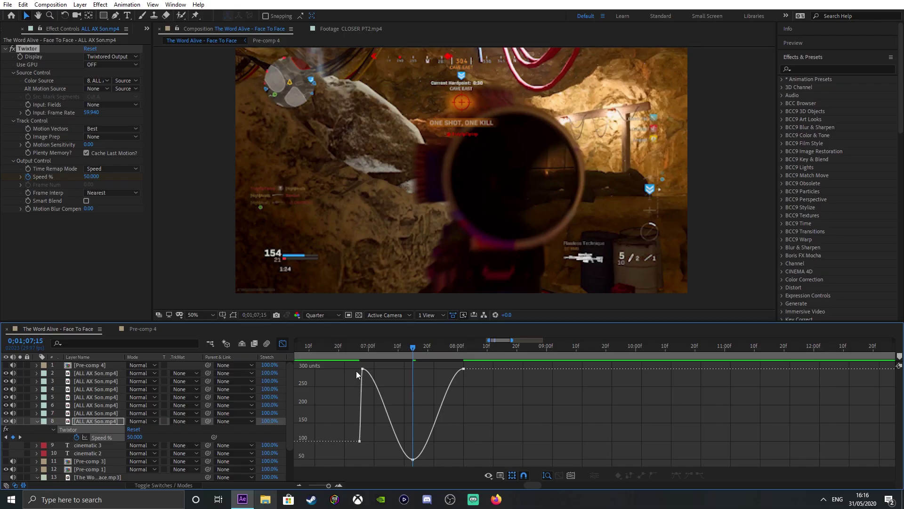
{"action": "double_click", "coordinate": [451, 376]}
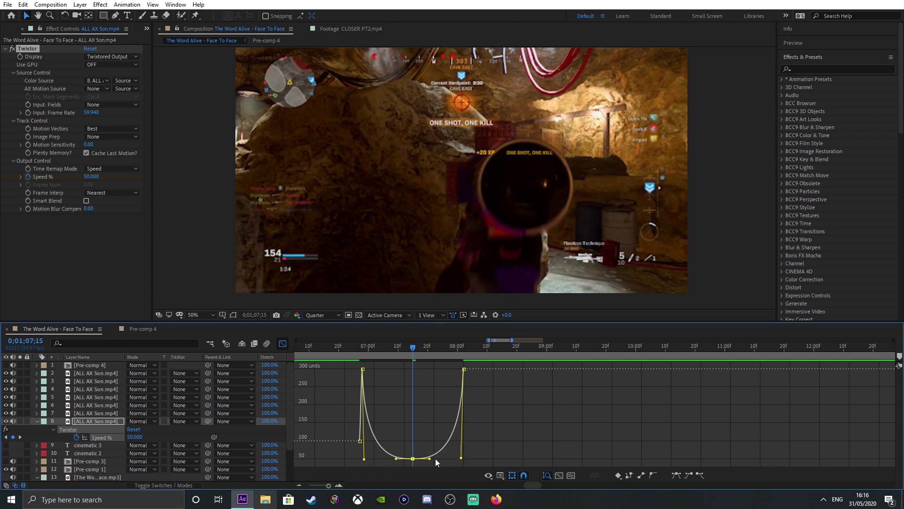
{"action": "left_click", "coordinate": [283, 344]}
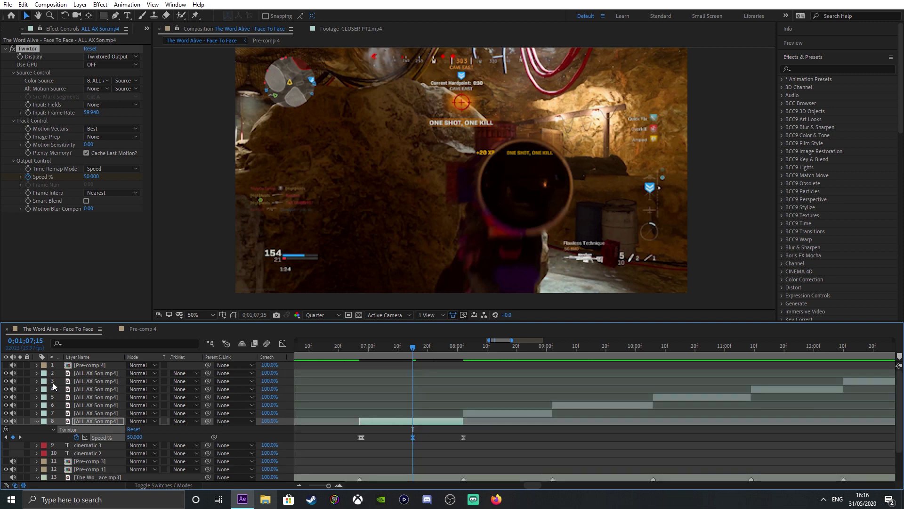
{"action": "left_click", "coordinate": [38, 421]}
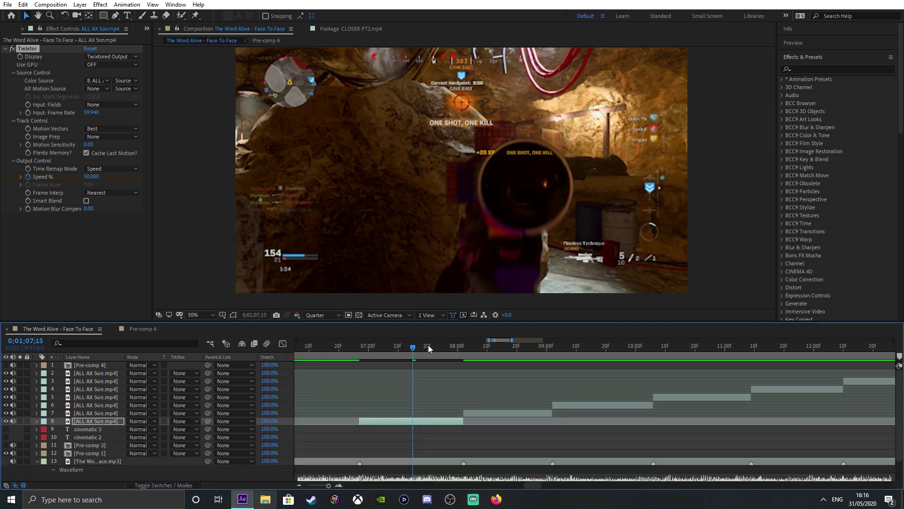
Go to the next segment's start at 0;01;08;02 and apply the RE:Vision Plug-ins Twixtor effect to that segment
{"action": "left_click_drag", "start_coordinate": [428, 348], "coordinate": [460, 350]}
{"action": "left_click", "coordinate": [487, 415]}
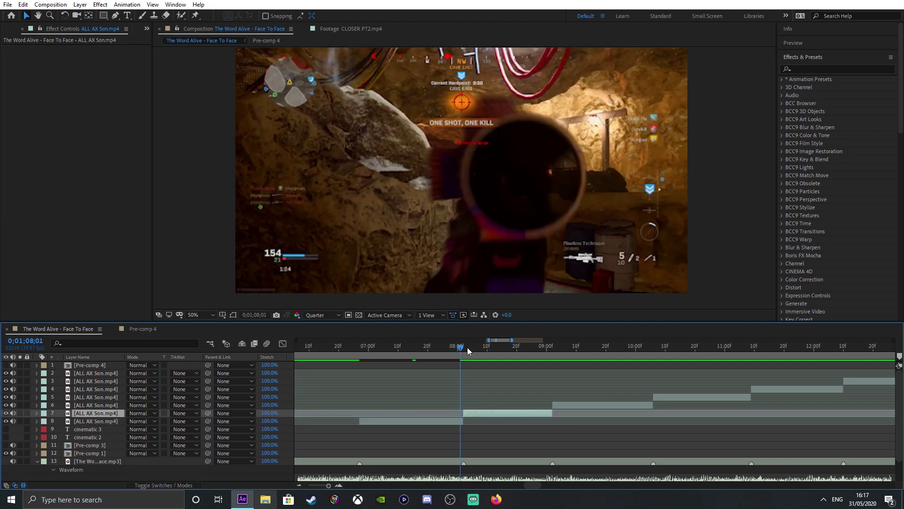
{"action": "left_click", "coordinate": [467, 347]}
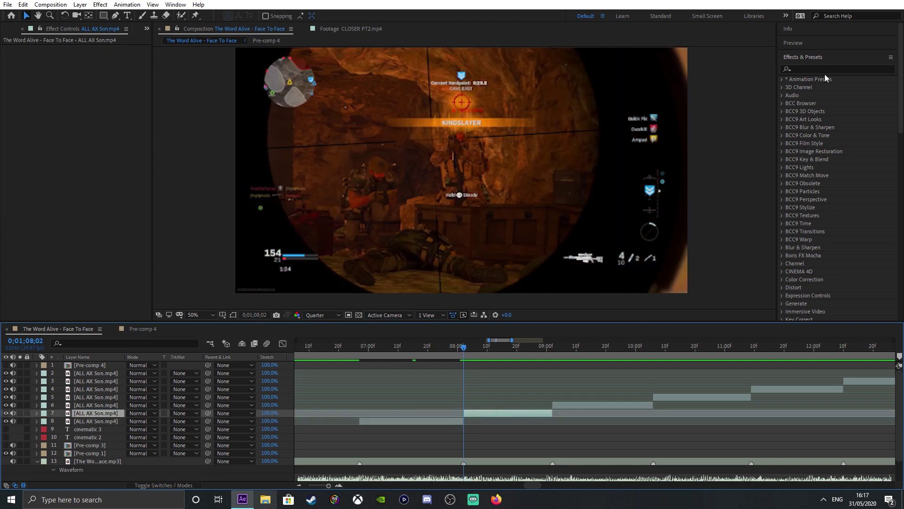
{"action": "left_click", "coordinate": [824, 70]}
{"action": "type", "text": "no"}
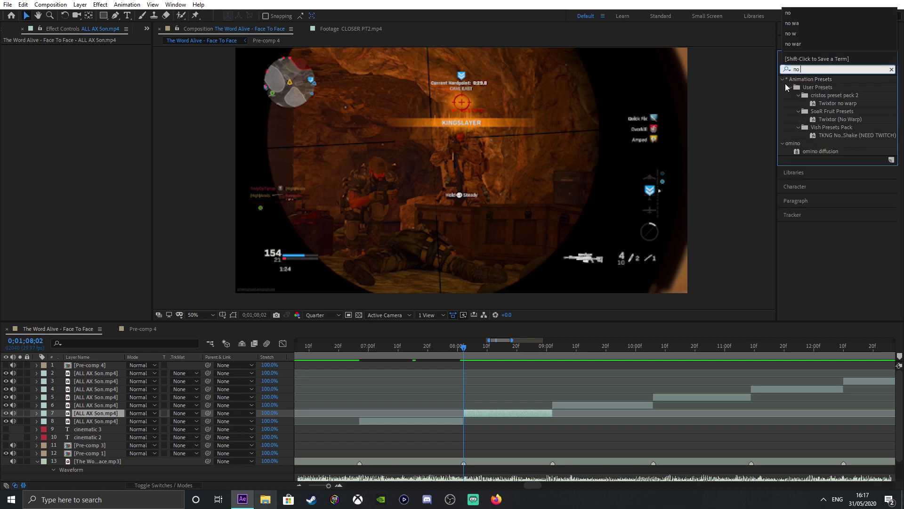
{"action": "key", "text": "BackSpace"}
{"action": "key", "text": "BackSpace"}
{"action": "type", "text": "twixtor"}
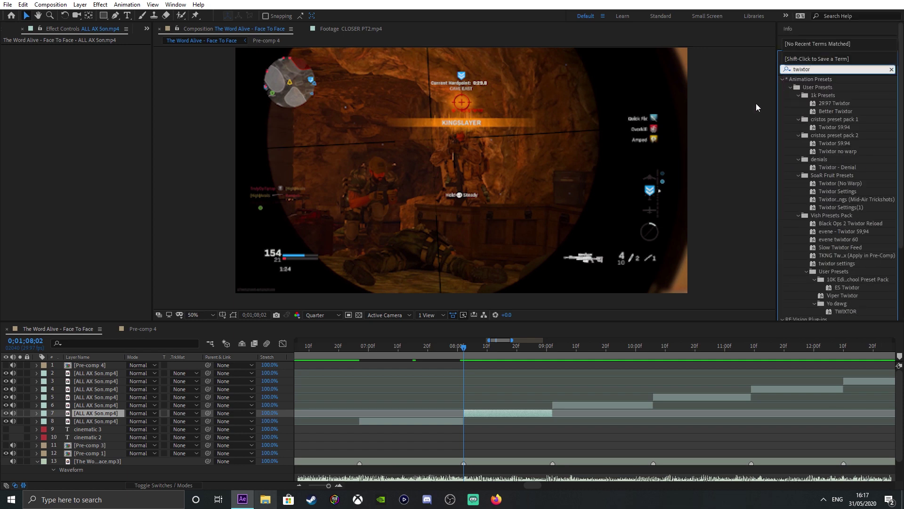
{"action": "scroll", "coordinate": [839, 253], "scroll_direction": "down", "scroll_amount": 4}
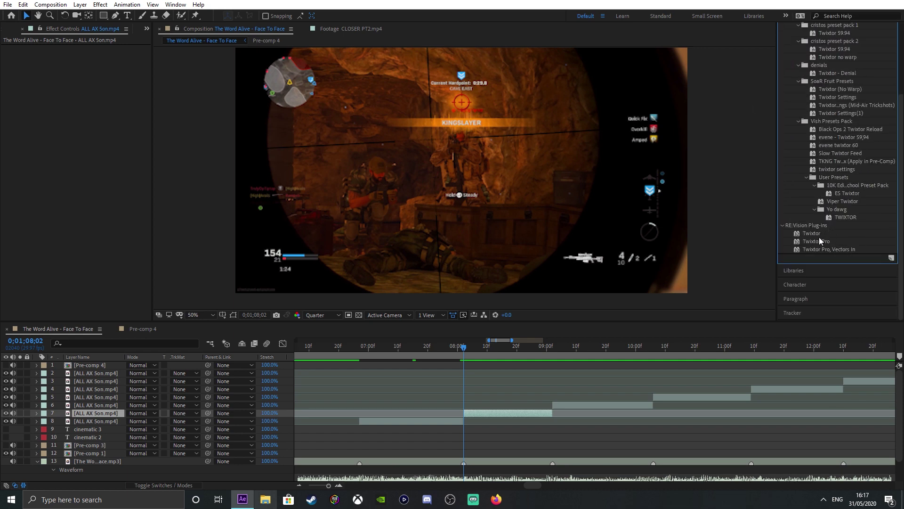
{"action": "left_click_drag", "start_coordinate": [815, 234], "coordinate": [501, 413]}
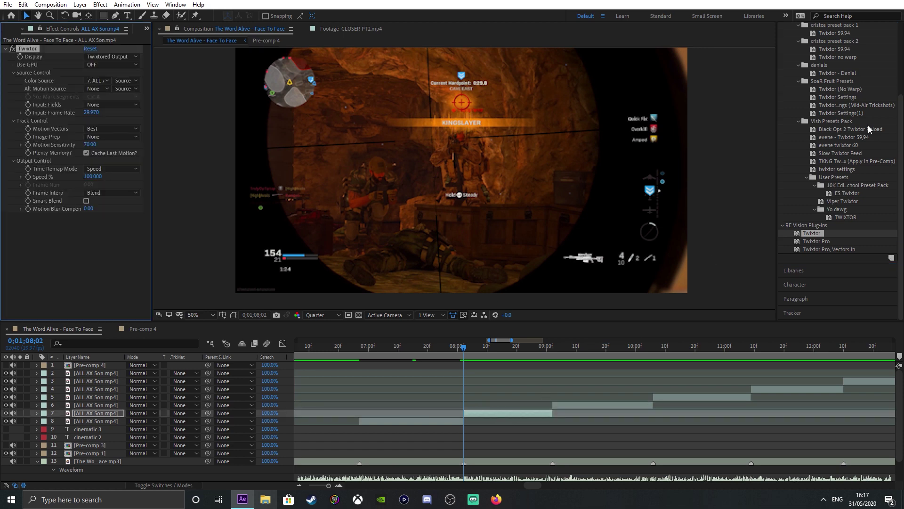
Keyframe Speed % at 0;01;08;02, set it to 300 one frame after at 0;01;08;03, and reveal the keyframes
{"action": "left_click", "coordinate": [29, 176]}
{"action": "left_click", "coordinate": [464, 349]}
{"action": "left_click_drag", "start_coordinate": [460, 351], "coordinate": [466, 352]}
{"action": "left_click", "coordinate": [93, 176]}
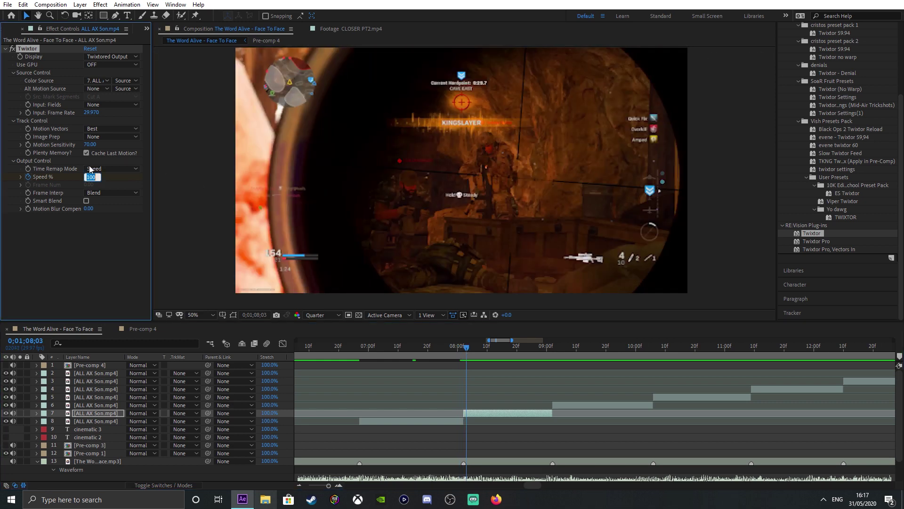
{"action": "type", "text": "300"}
{"action": "key", "text": "Return"}
{"action": "key", "text": "u"}
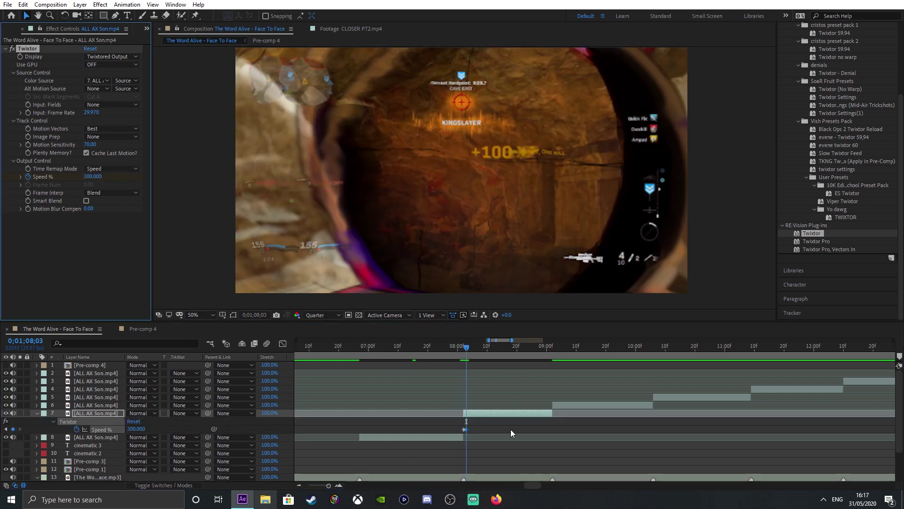
Add a 300 Speed % keyframe at the second segment's end and set Speed % to 50 at 0;01;08;17
{"action": "left_click", "coordinate": [465, 429]}
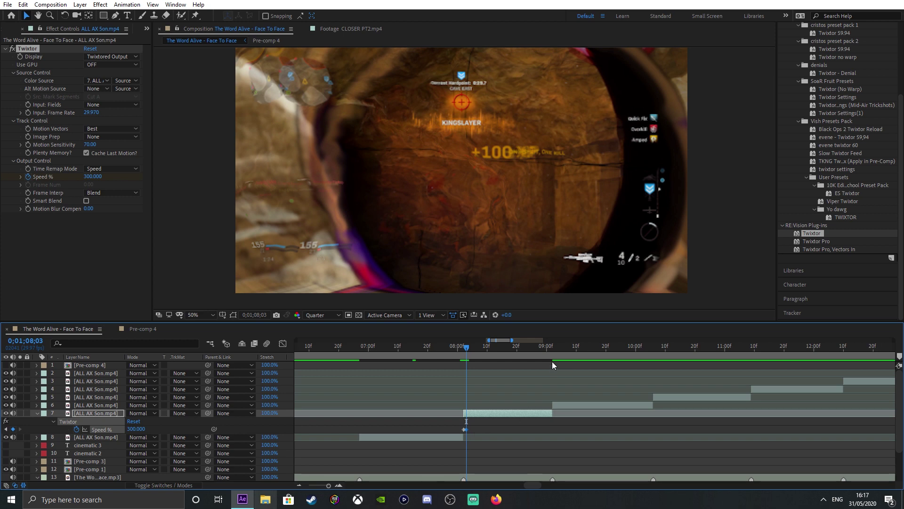
{"action": "left_click", "coordinate": [552, 347]}
{"action": "left_click", "coordinate": [510, 348]}
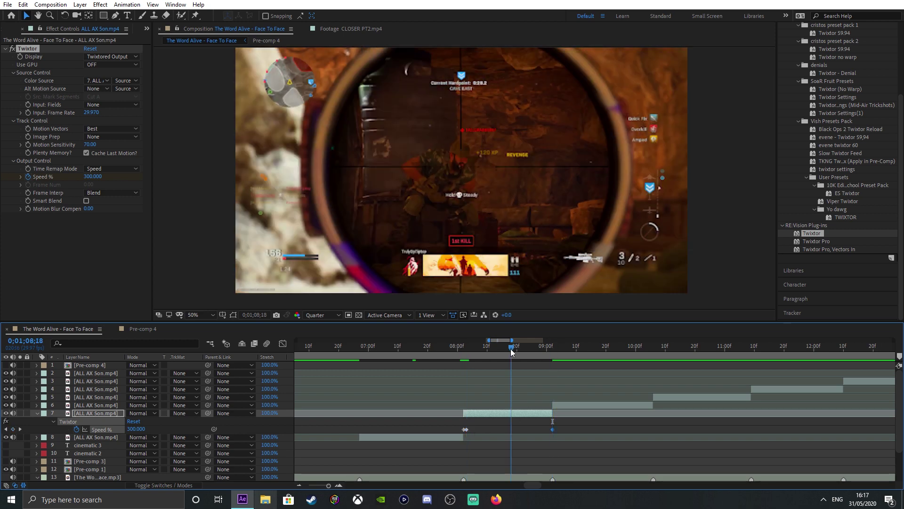
{"action": "left_click", "coordinate": [508, 349]}
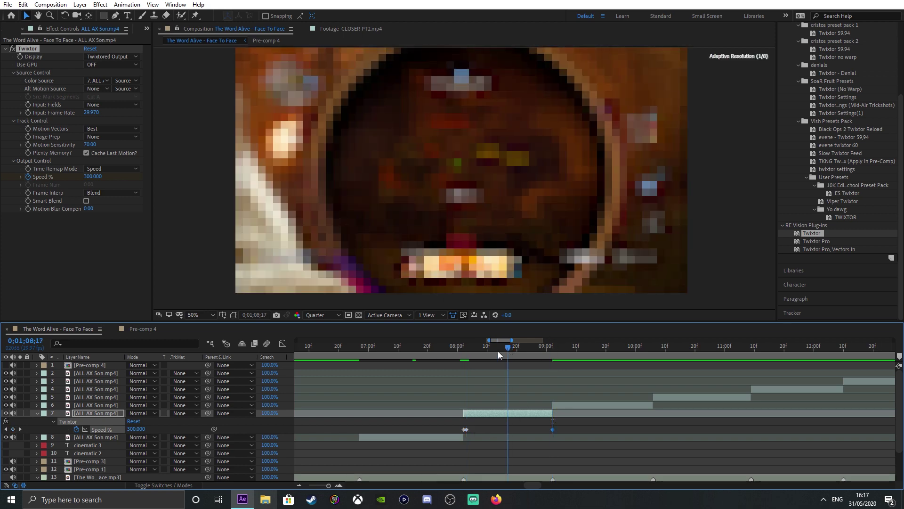
{"action": "left_click", "coordinate": [137, 429]}
{"action": "type", "text": "50"}
{"action": "key", "text": "Return"}
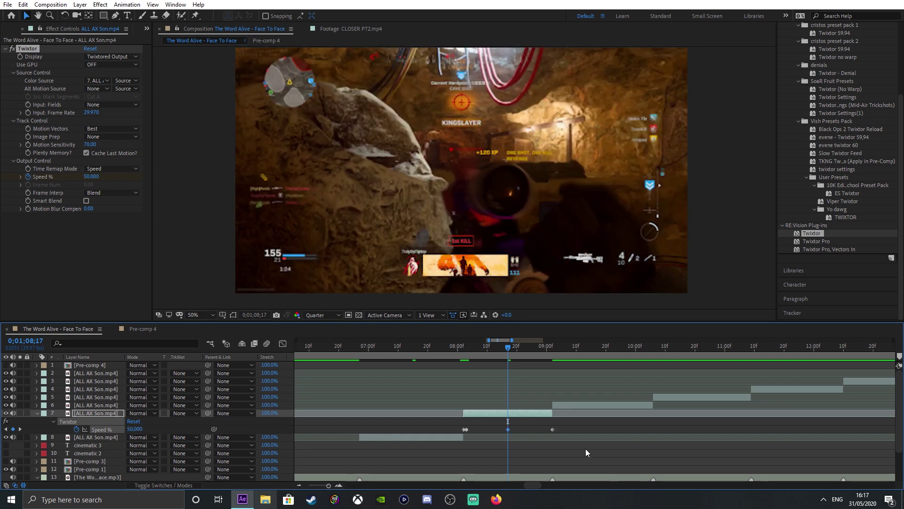
Ease the second segment's Speed % keyframes and shape their graph into a steep U-shaped curve
{"action": "left_click_drag", "start_coordinate": [575, 423], "coordinate": [440, 437]}
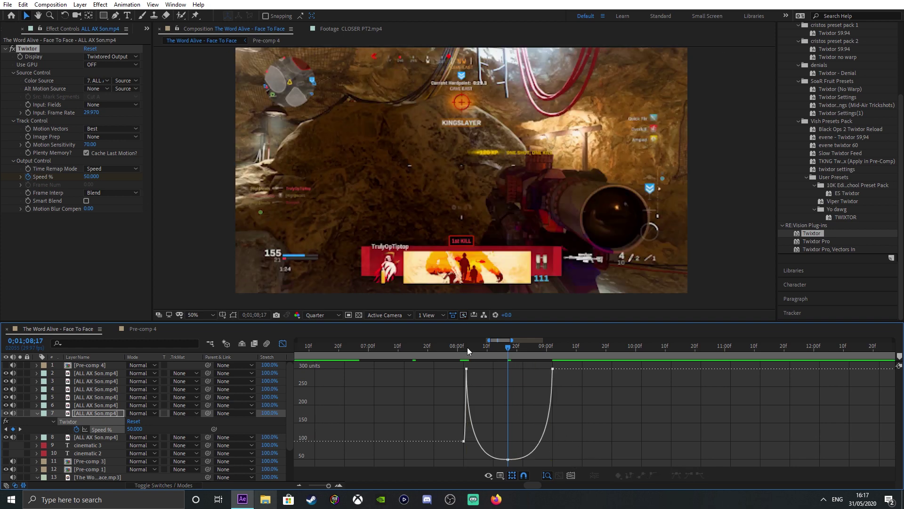
Leave the graph editor, collapse the second segment's properties and end the work area at 0;01;09;04
{"action": "left_click", "coordinate": [467, 347]}
{"action": "left_click_drag", "start_coordinate": [468, 350], "coordinate": [538, 358]}
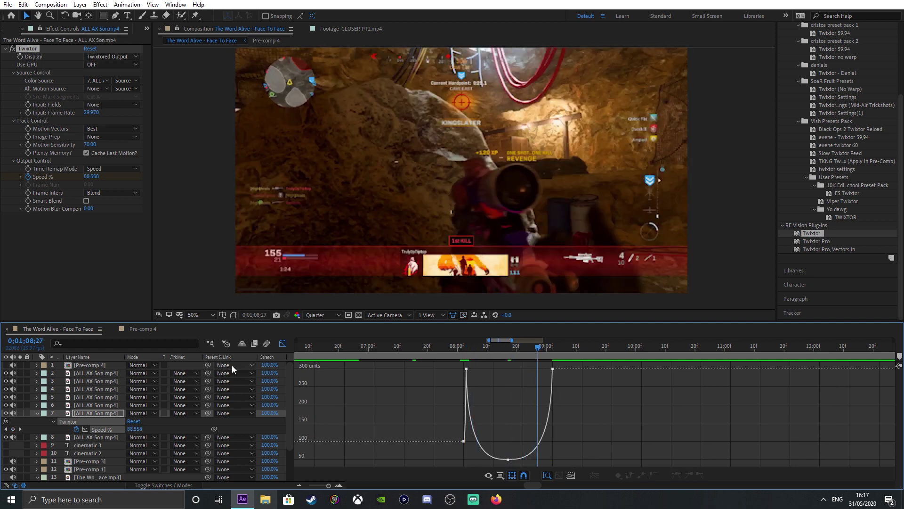
{"action": "left_click", "coordinate": [36, 414]}
{"action": "left_click", "coordinate": [283, 343]}
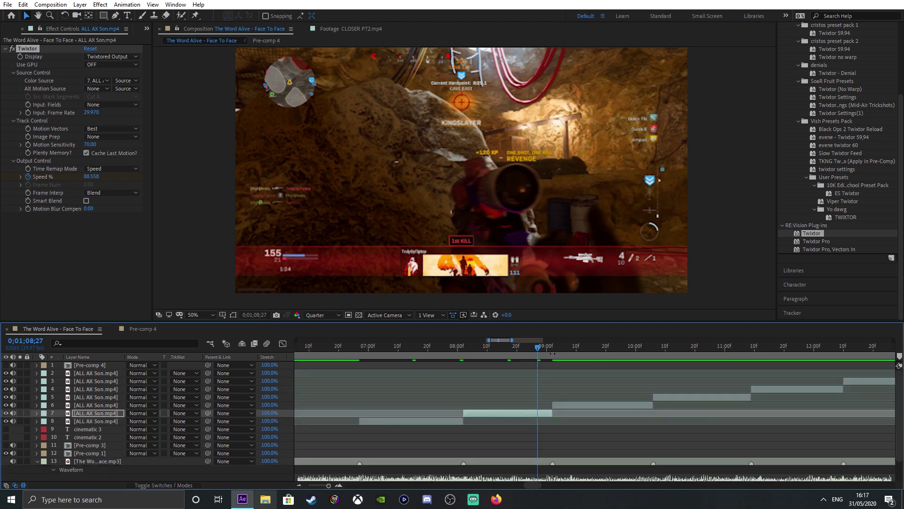
{"action": "left_click_drag", "start_coordinate": [551, 347], "coordinate": [558, 351]}
{"action": "key", "text": "n"}
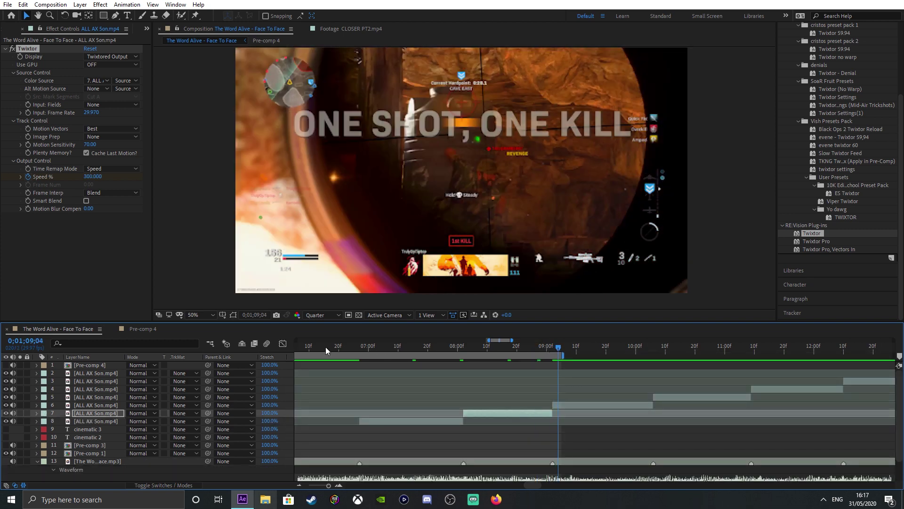
In the second segment's Twixtor effect, set Frame Interp to Nearest, Motion Sensitivity to 0 and Input Frame Rate to 59.94
{"action": "left_click", "coordinate": [352, 346]}
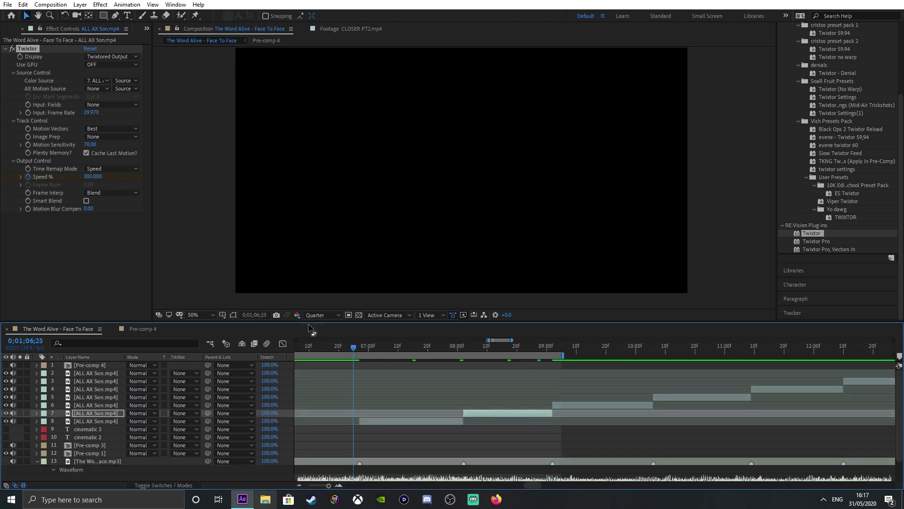
{"action": "left_click", "coordinate": [96, 193]}
{"action": "left_click", "coordinate": [103, 203]}
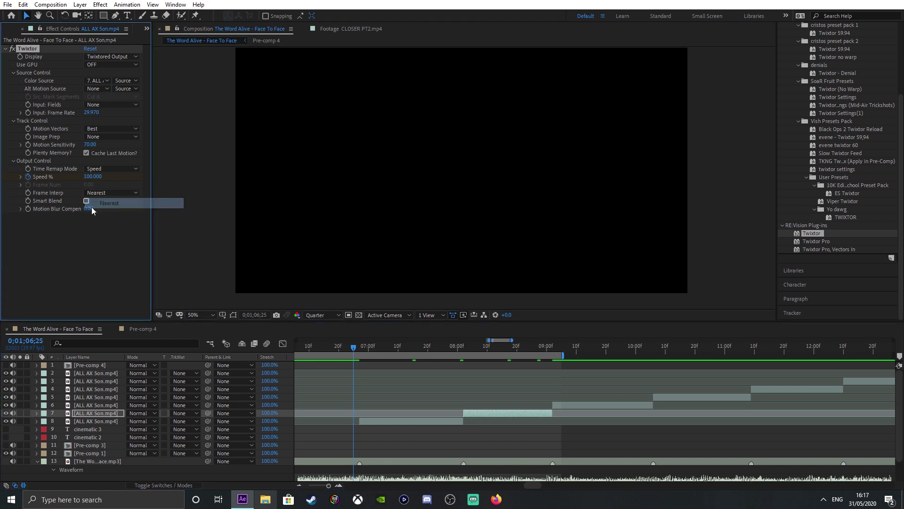
{"action": "left_click", "coordinate": [91, 145]}
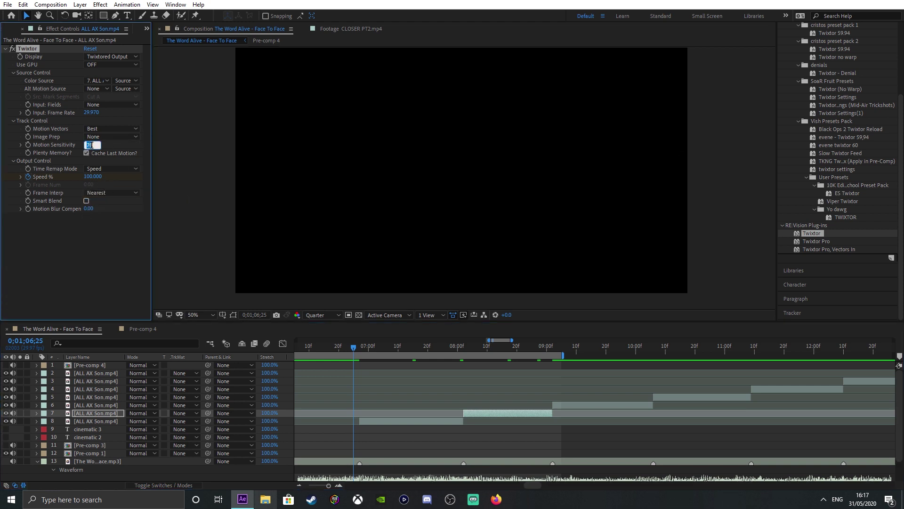
{"action": "type", "text": "0"}
{"action": "left_click", "coordinate": [92, 113]}
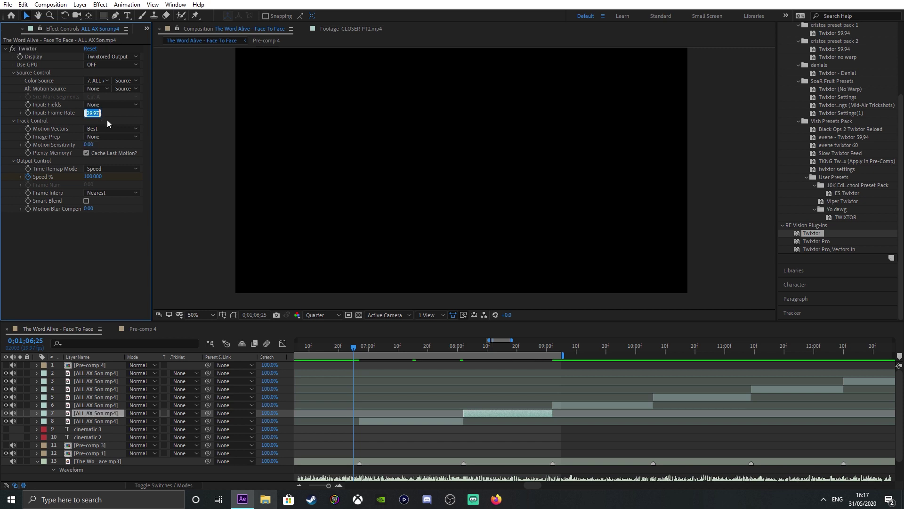
{"action": "type", "text": "59.94"}
Preview both velocity-ramped segments from 0;01;06;19
{"action": "left_click", "coordinate": [336, 347]}
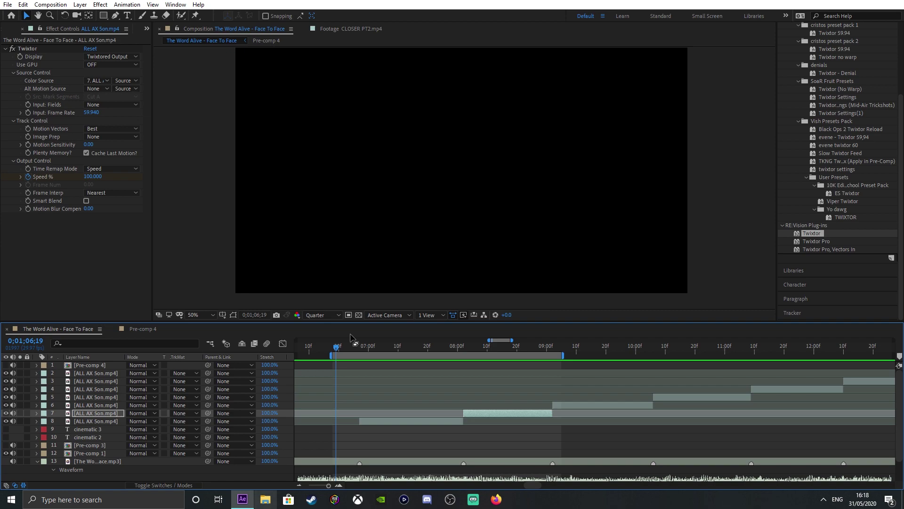
{"action": "key", "text": "space"}
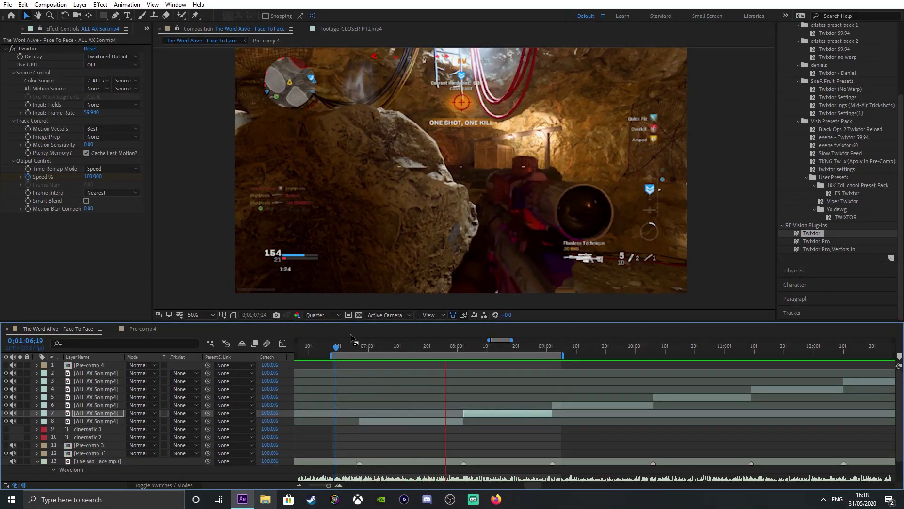
{"action": "key", "text": "space"}
Show the second segment's Speed % graph and raise its last keyframe at 0;01;09;02 to about 351
{"action": "left_click_drag", "start_coordinate": [478, 347], "coordinate": [547, 360]}
{"action": "left_click", "coordinate": [553, 346]}
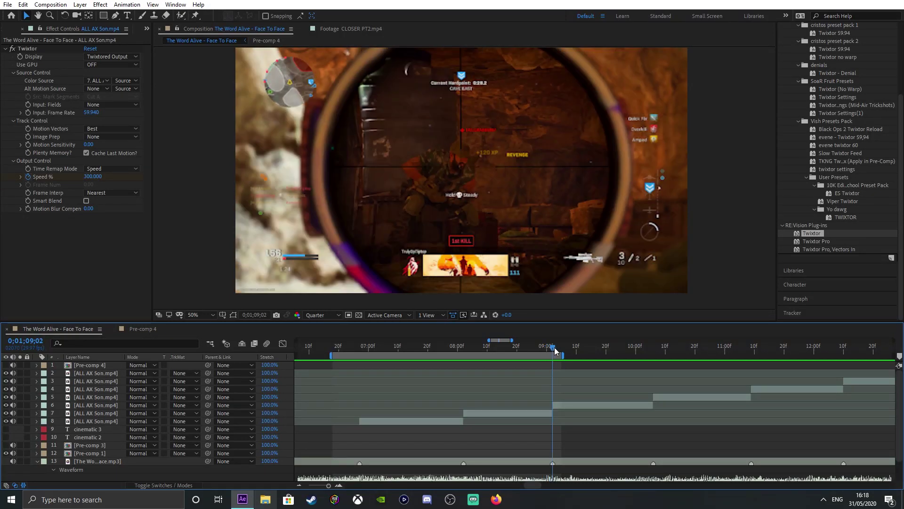
{"action": "left_click", "coordinate": [548, 413]}
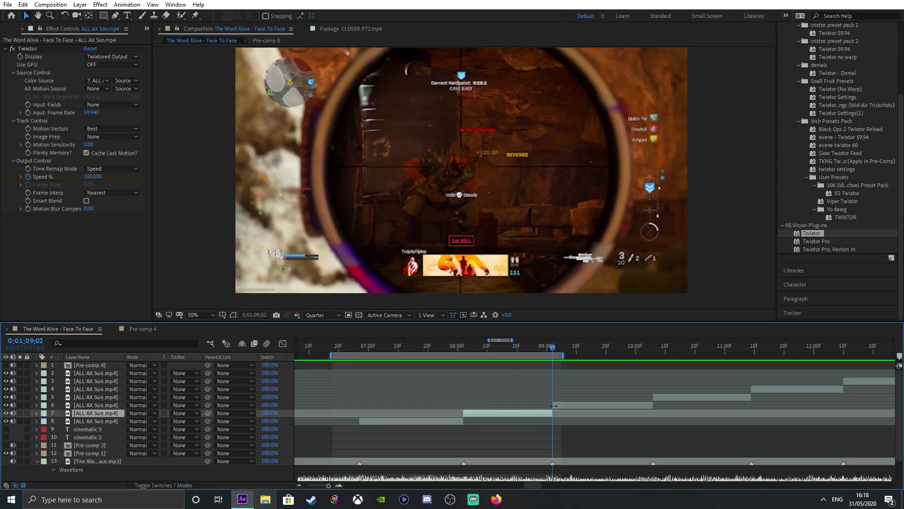
{"action": "key", "text": "u"}
{"action": "left_click", "coordinate": [108, 429]}
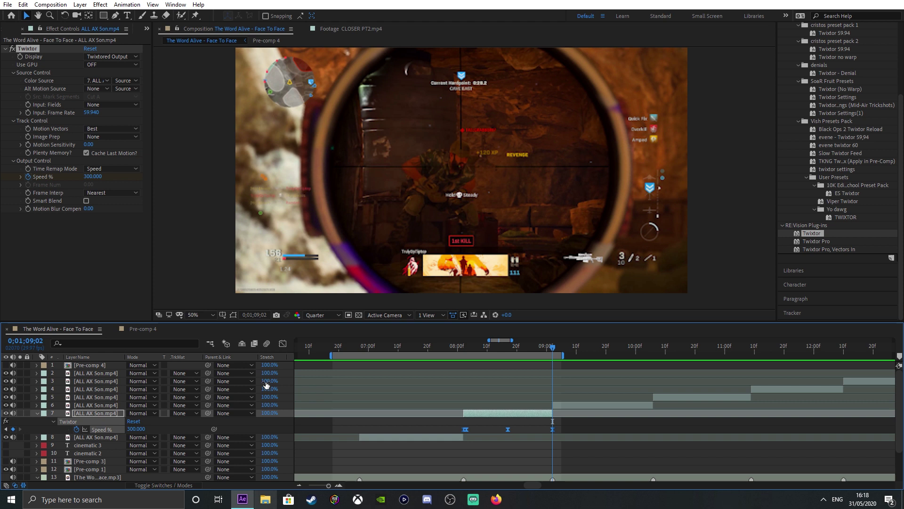
{"action": "left_click", "coordinate": [283, 344]}
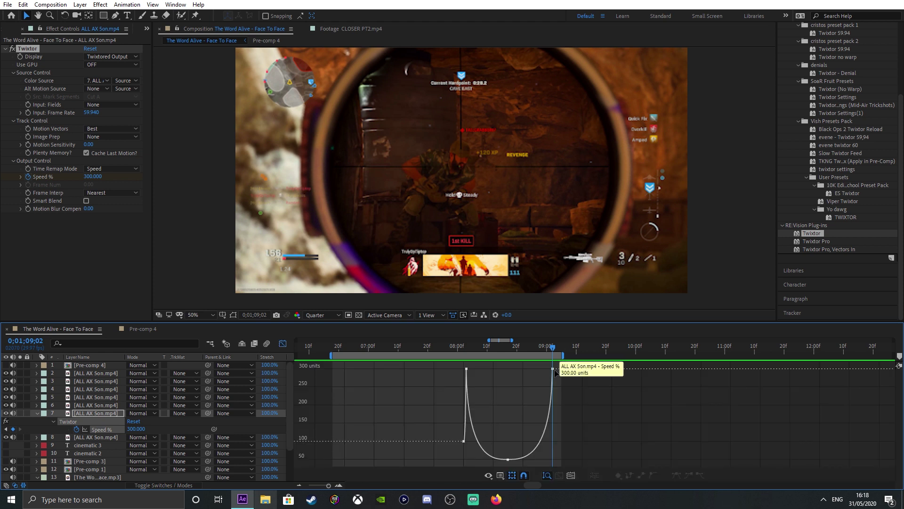
{"action": "left_click_drag", "start_coordinate": [557, 371], "coordinate": [556, 375]}
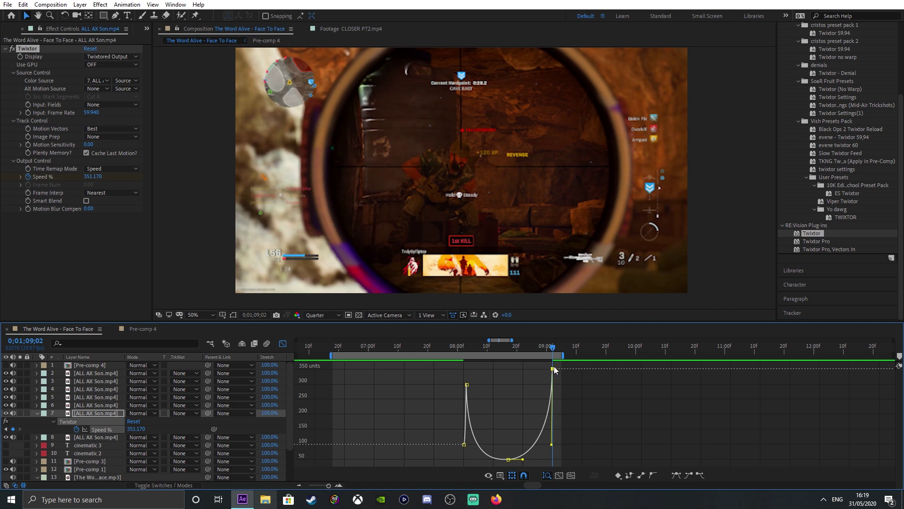
Preview the adjusted speed ramp from 0;01;06;20 and check the second segment's ending around 0;01;09;01
{"action": "left_click_drag", "start_coordinate": [553, 348], "coordinate": [340, 374]}
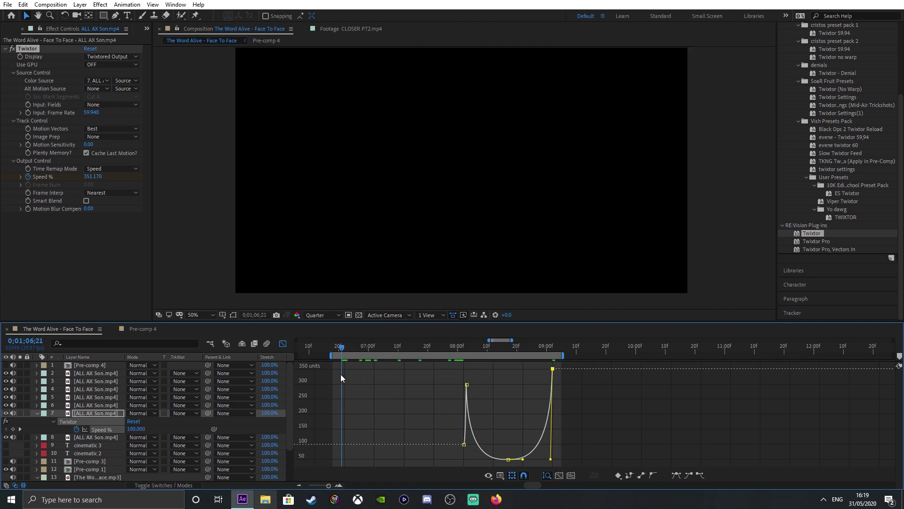
{"action": "left_click_drag", "start_coordinate": [341, 373], "coordinate": [339, 374]}
{"action": "key", "text": "space"}
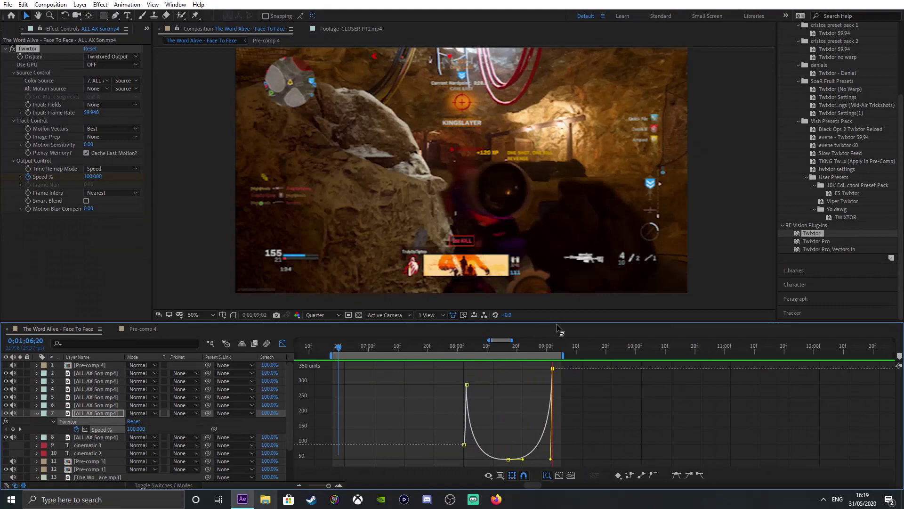
{"action": "left_click", "coordinate": [546, 351]}
{"action": "left_click_drag", "start_coordinate": [549, 356], "coordinate": [550, 357]}
Leave the graph editor, collapse the second segment, extend the work area to the middle of the fourth segment and preview it
{"action": "key", "text": "shift+F3"}
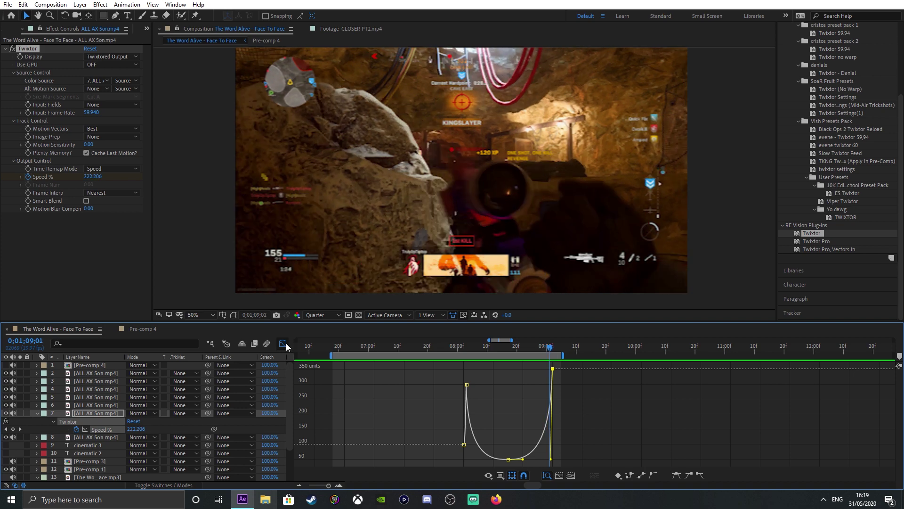
{"action": "left_click", "coordinate": [37, 413]}
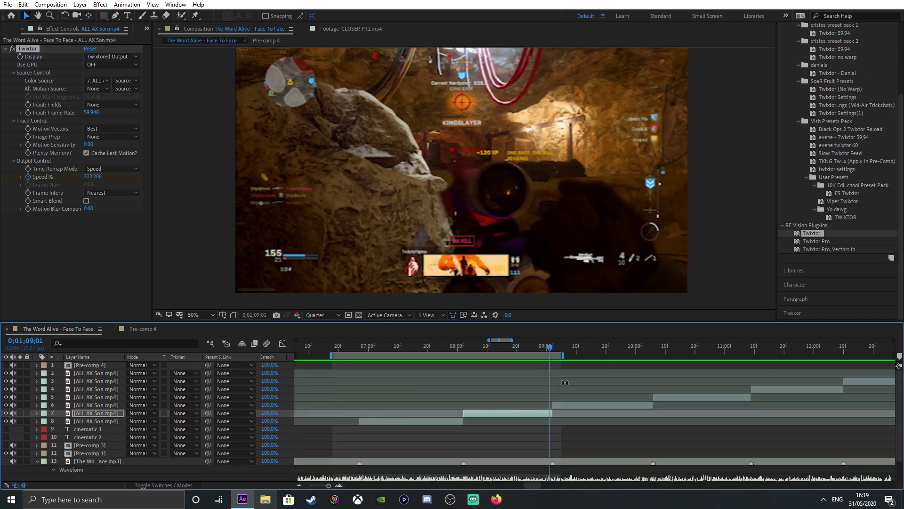
{"action": "left_click_drag", "start_coordinate": [563, 355], "coordinate": [699, 355]}
{"action": "key", "text": "space"}
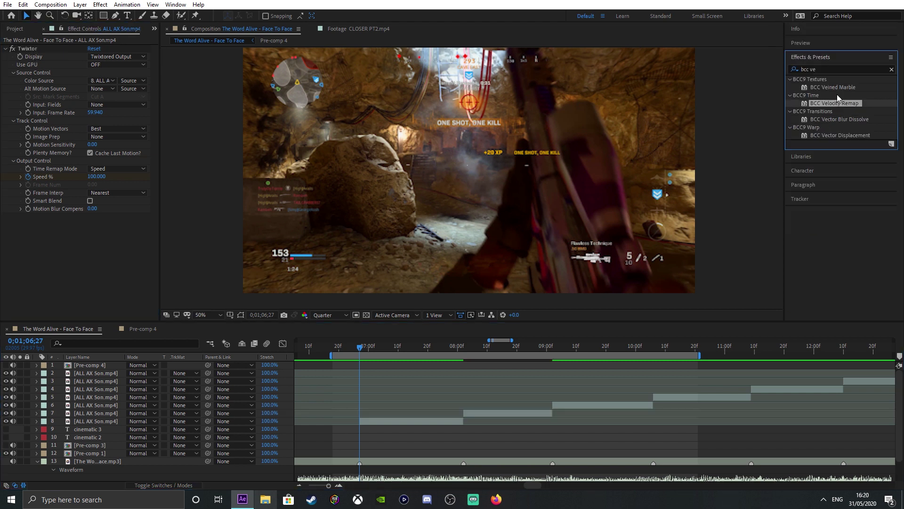
Apply BCC Velocity Remap to the first segment and start keyframing its Velocity at 0;01;06;27
{"action": "left_click_drag", "start_coordinate": [836, 103], "coordinate": [818, 101]}
{"action": "left_click_drag", "start_coordinate": [823, 69], "coordinate": [410, 421]}
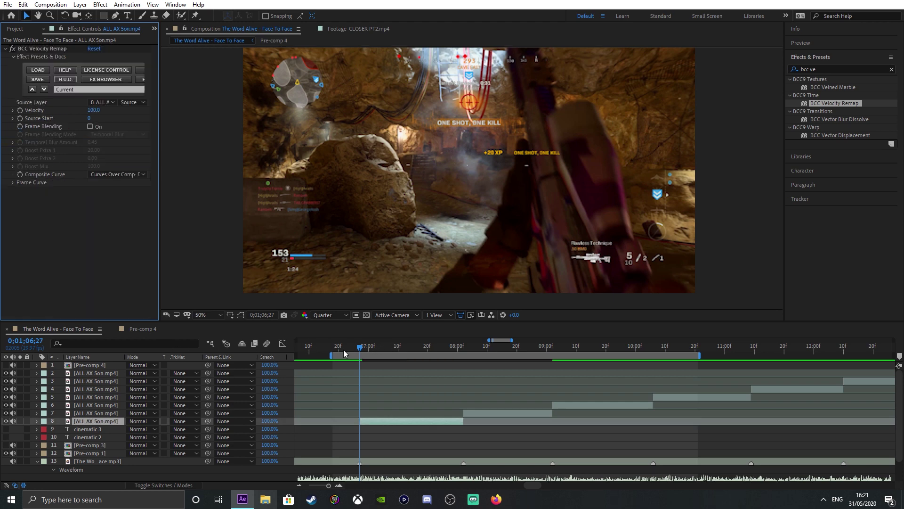
{"action": "left_click", "coordinate": [360, 348]}
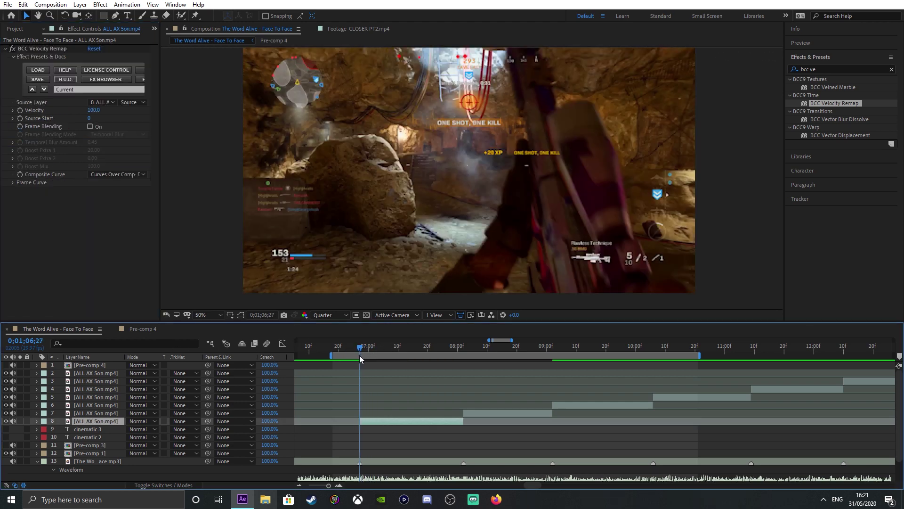
{"action": "left_click_drag", "start_coordinate": [360, 355], "coordinate": [361, 360]}
{"action": "left_click", "coordinate": [19, 110]}
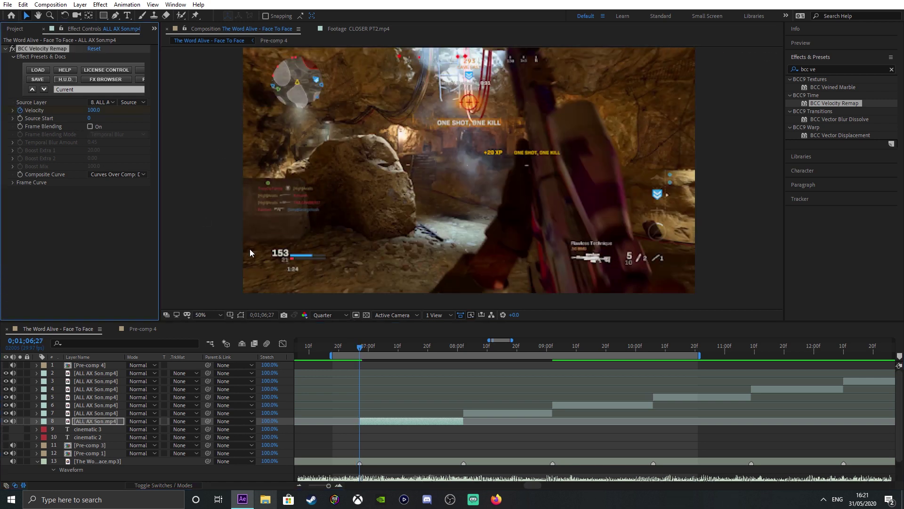
Set the first segment's Velocity to 300 one frame after its start, at 0;01;06;28
{"action": "left_click", "coordinate": [362, 351]}
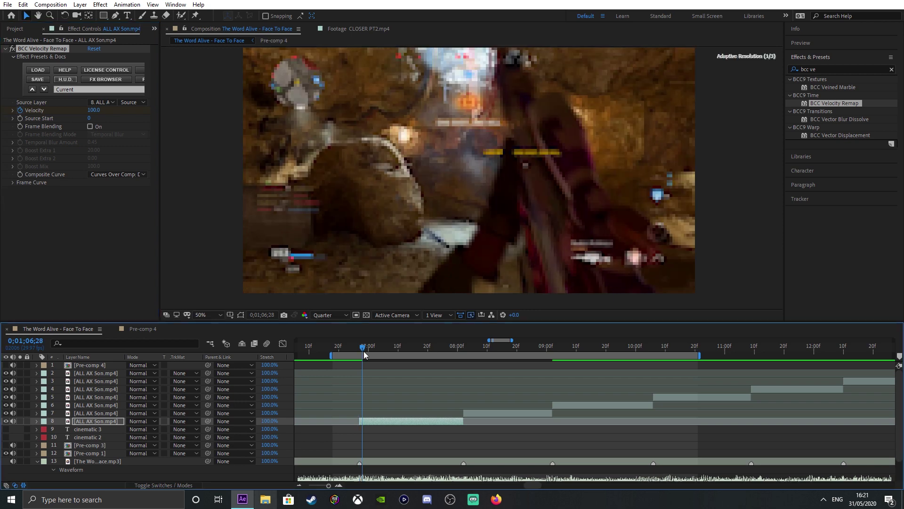
{"action": "left_click", "coordinate": [93, 111]}
{"action": "type", "text": "300"}
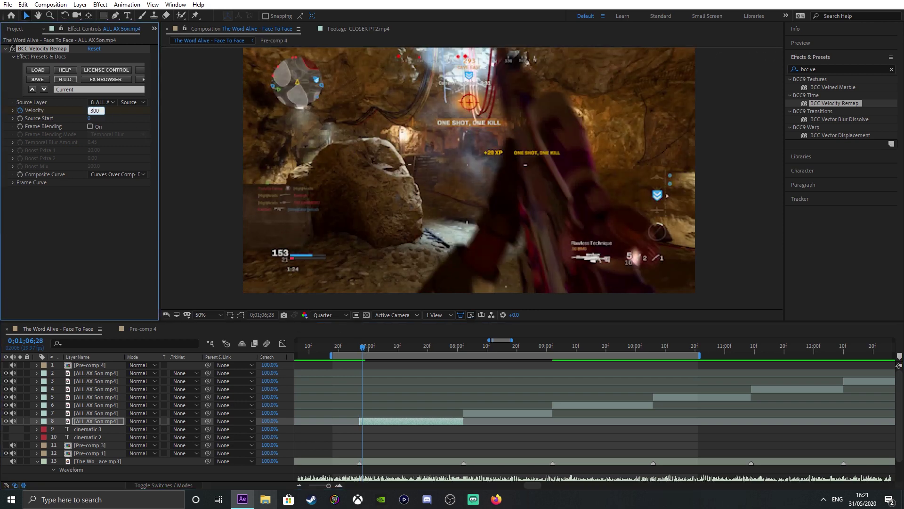
{"action": "key", "text": "Return"}
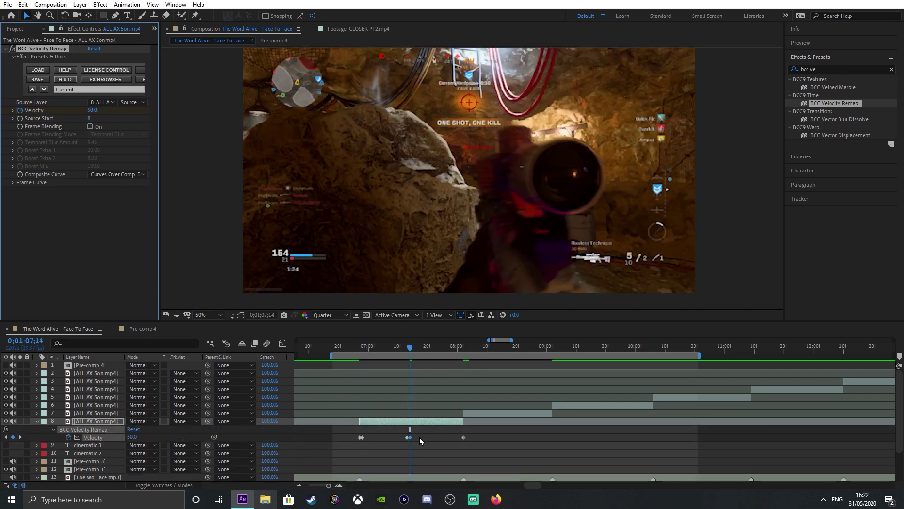
Ease the first segment's Velocity keyframes and shape their graph into a steep U-shaped curve
{"action": "left_click_drag", "start_coordinate": [422, 434], "coordinate": [408, 437]}
{"action": "left_click", "coordinate": [431, 438]}
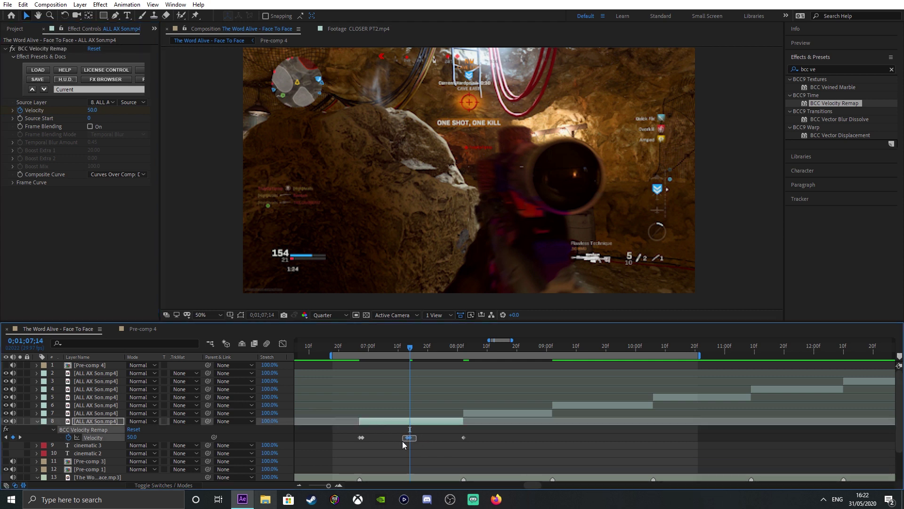
{"action": "left_click_drag", "start_coordinate": [479, 432], "coordinate": [349, 437]}
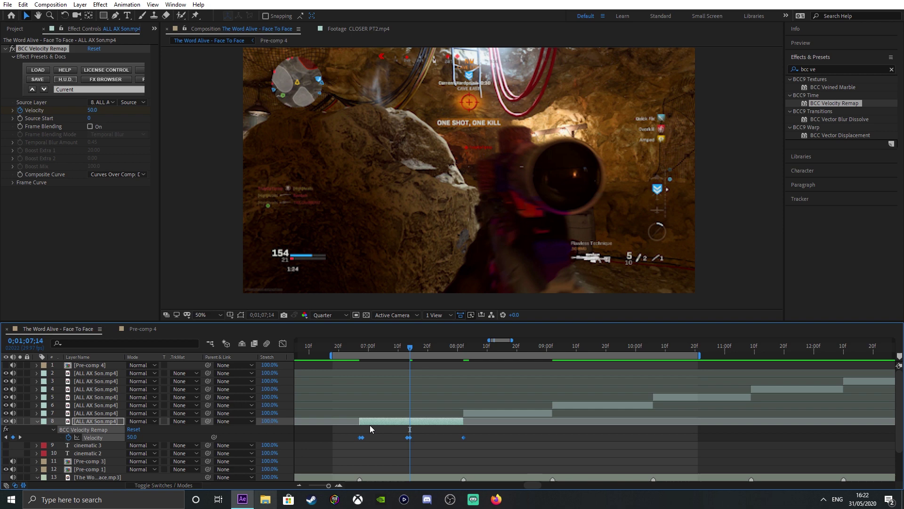
{"action": "left_click", "coordinate": [283, 344]}
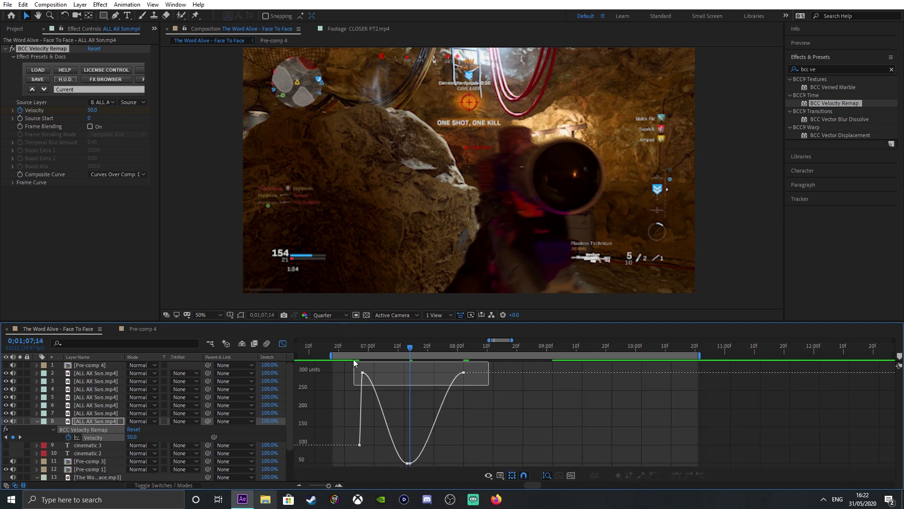
{"action": "left_click_drag", "start_coordinate": [353, 360], "coordinate": [363, 458]}
{"action": "left_click_drag", "start_coordinate": [446, 372], "coordinate": [460, 424]}
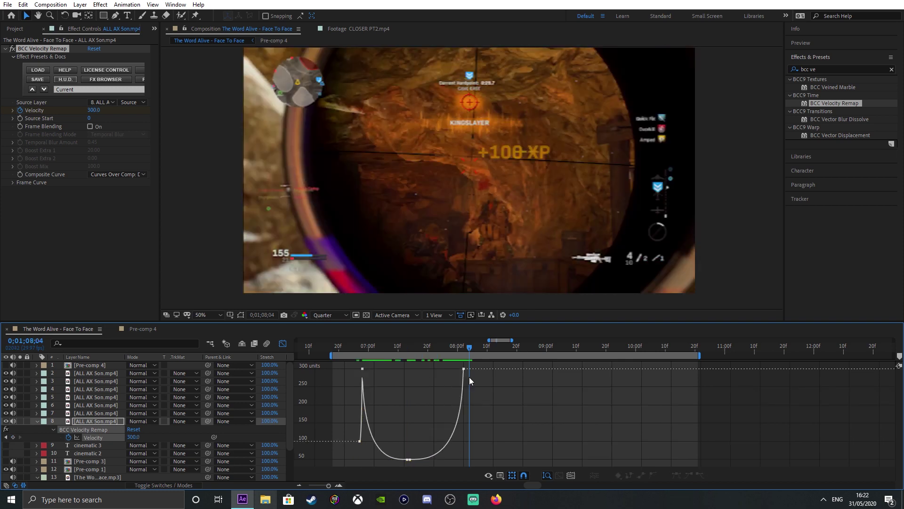
End the work area at 0;01;08;04 and preview the first segment's BCC Velocity Remap ramp
{"action": "key", "text": "n"}
{"action": "key", "text": "space"}
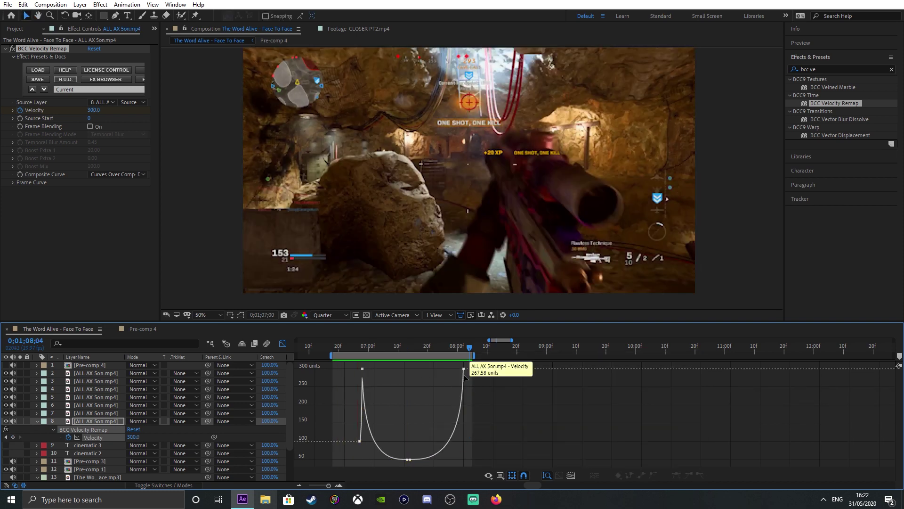
{"action": "left_click_drag", "start_coordinate": [380, 343], "coordinate": [370, 380]}
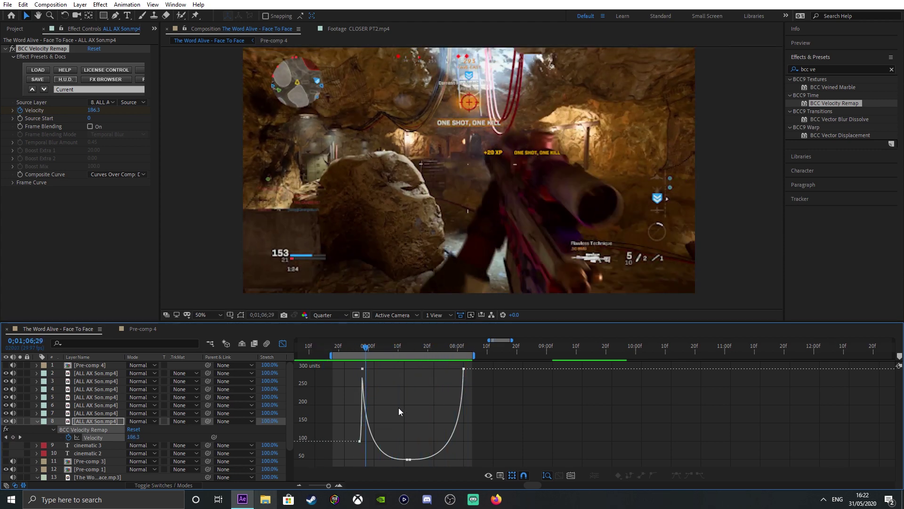
Delete the BCC Velocity Remap effect from the first segment and leave the graph editor
{"action": "left_click", "coordinate": [42, 48]}
{"action": "key", "text": "Delete"}
{"action": "left_click", "coordinate": [284, 343]}
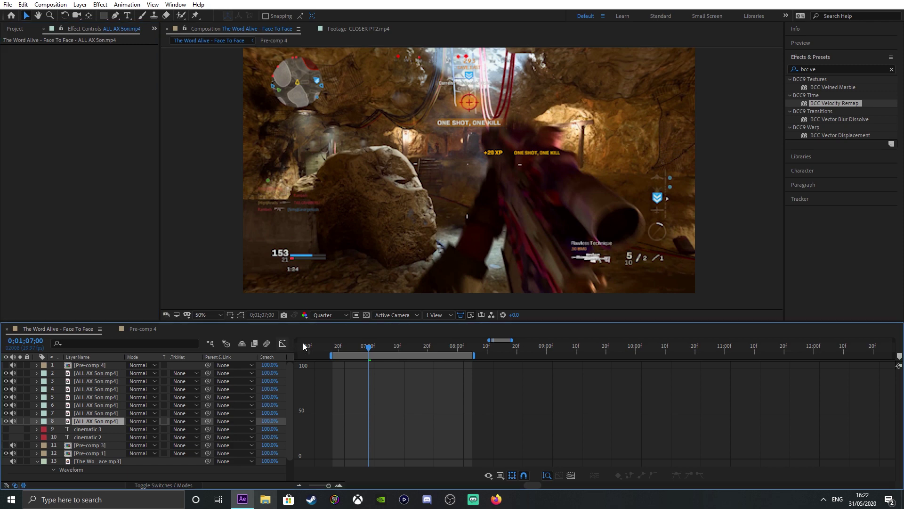
Extend the end of the work area into the fourth segment
{"action": "left_click_drag", "start_coordinate": [370, 348], "coordinate": [460, 387]}
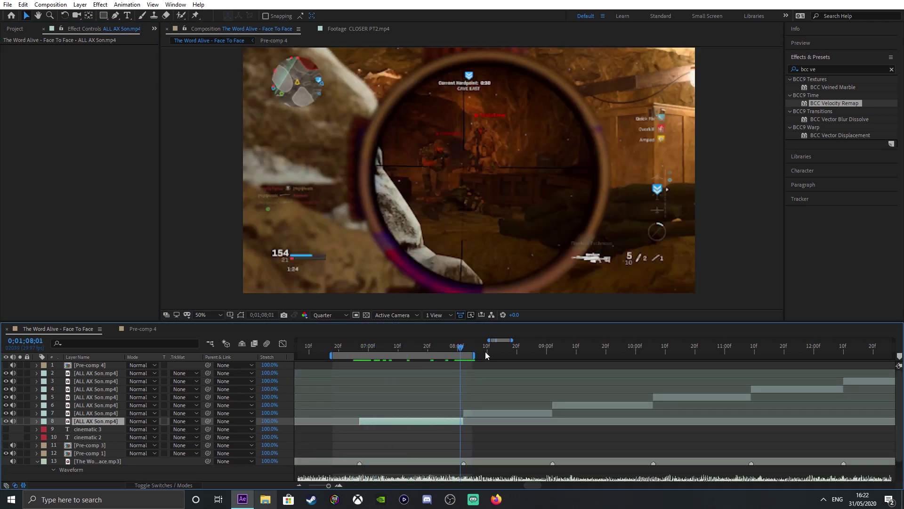
{"action": "left_click_drag", "start_coordinate": [474, 356], "coordinate": [678, 355]}
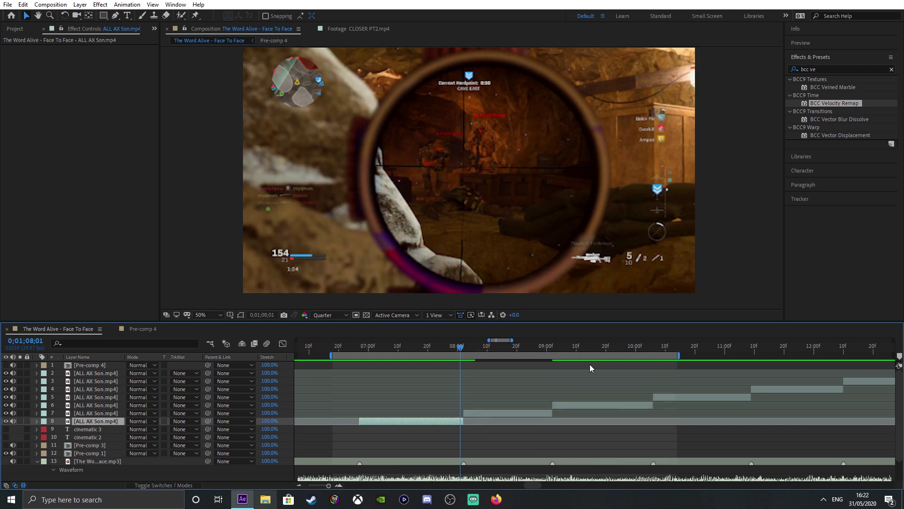
Enable time remapping on the second gameplay segment and add a Time Remap keyframe at its start, 0;01;08;02
{"action": "left_click", "coordinate": [464, 351]}
{"action": "right_click", "coordinate": [486, 414]}
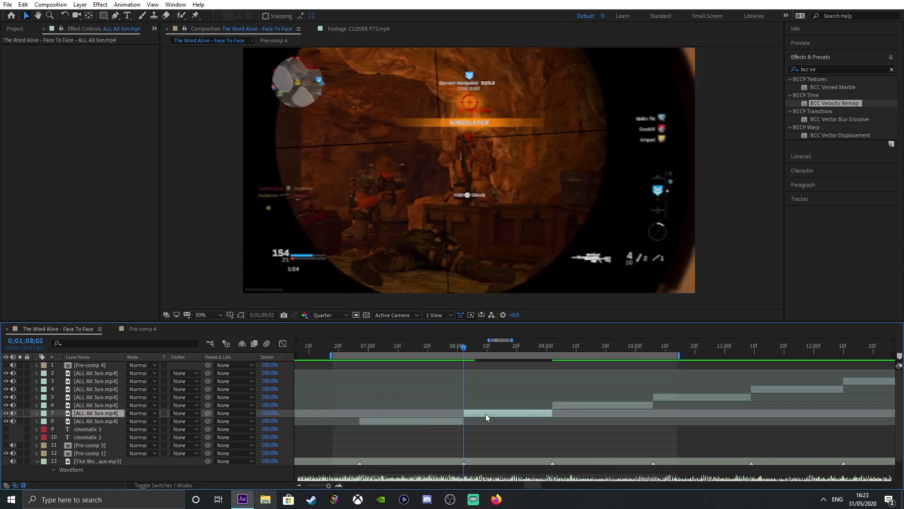
{"action": "mouse_move", "coordinate": [525, 207]}
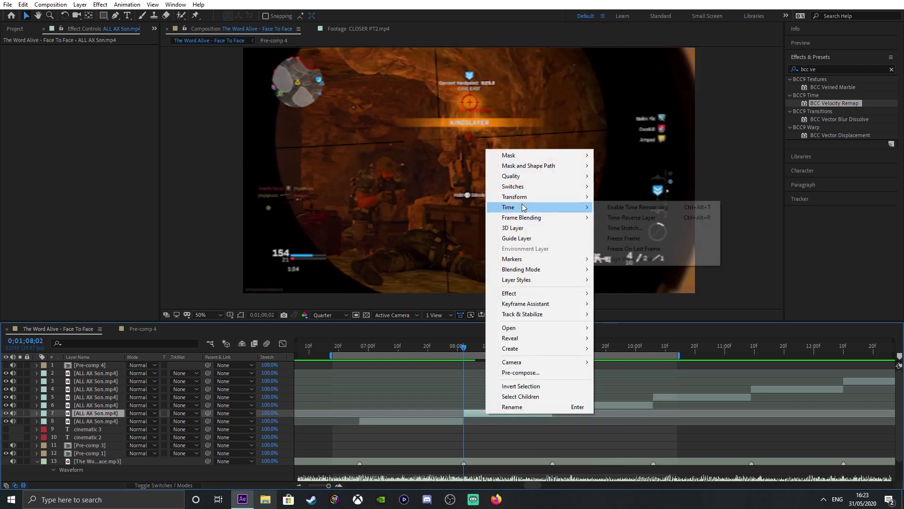
{"action": "left_click", "coordinate": [638, 207]}
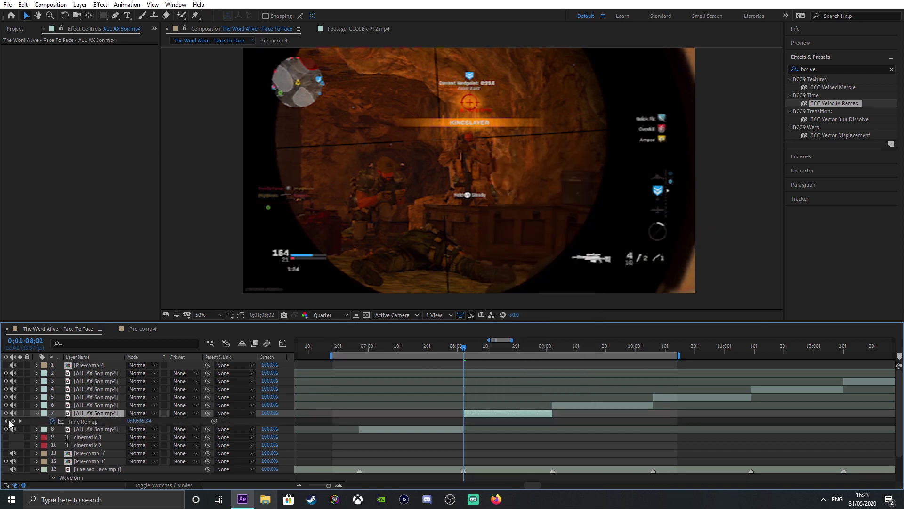
{"action": "left_click", "coordinate": [13, 421]}
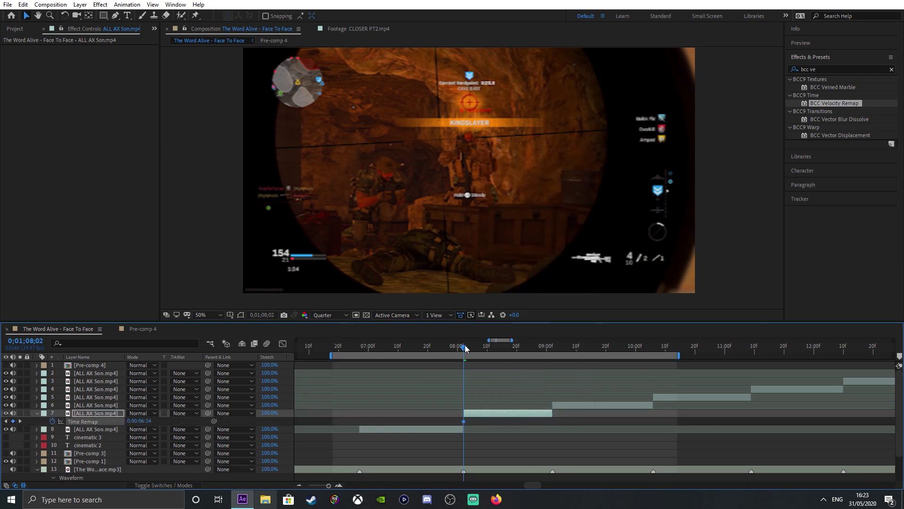
Place a second Time Remap keyframe of 0;00;07;39 at the second segment's end and ease both keyframes
{"action": "left_click_drag", "start_coordinate": [464, 347], "coordinate": [526, 362]}
{"action": "left_click_drag", "start_coordinate": [139, 420], "coordinate": [163, 428]}
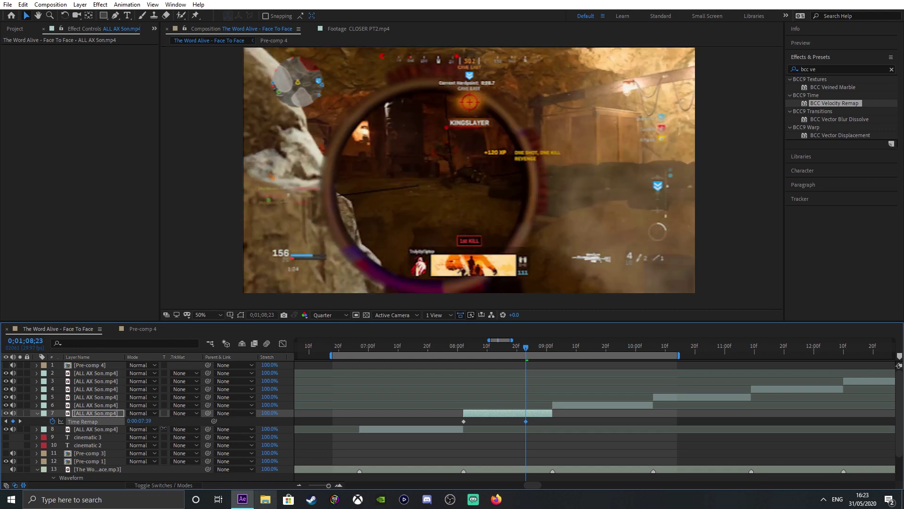
{"action": "left_click_drag", "start_coordinate": [528, 421], "coordinate": [437, 427]}
{"action": "key", "text": "F9"}
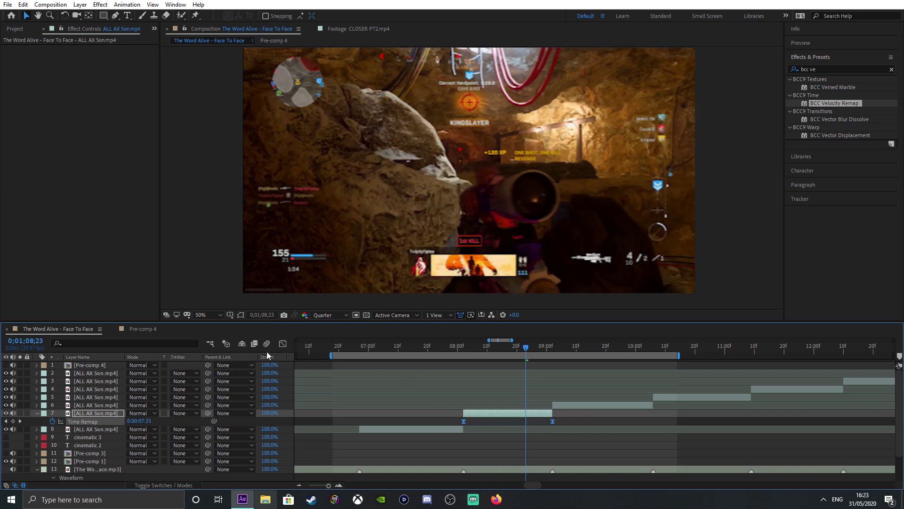
Shape the second segment's Time Remap graph into an S-curve that is steep at both keyframes and flatter in the middle
{"action": "left_click", "coordinate": [283, 344]}
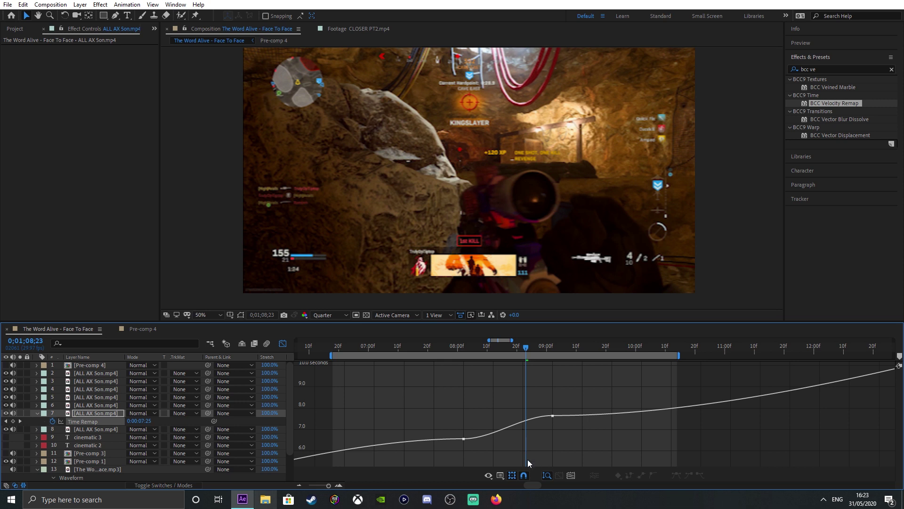
{"action": "scroll", "coordinate": [519, 434], "scroll_direction": "up", "scroll_amount": 3}
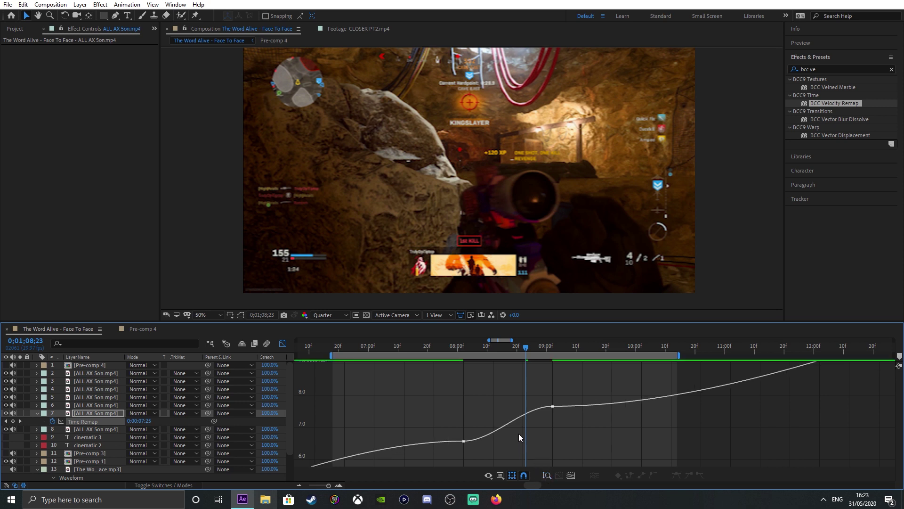
{"action": "left_click", "coordinate": [464, 450]}
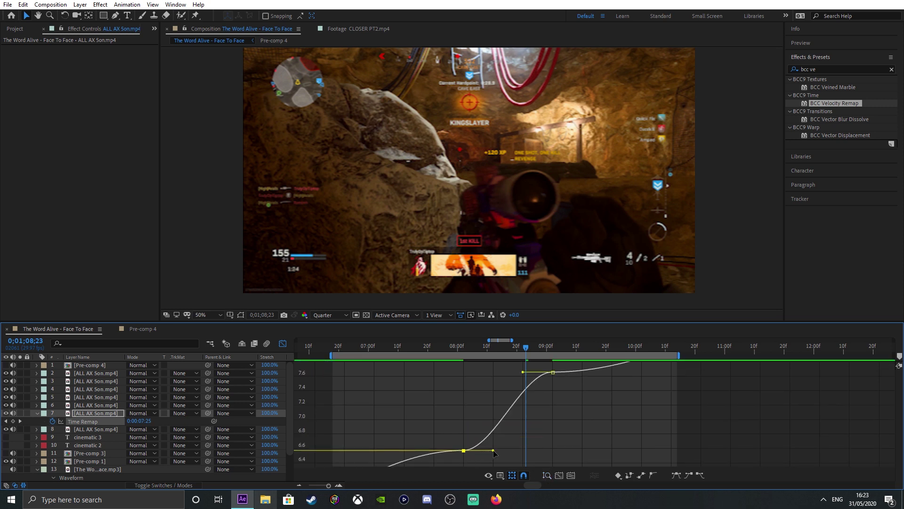
{"action": "left_click_drag", "start_coordinate": [493, 452], "coordinate": [452, 419]}
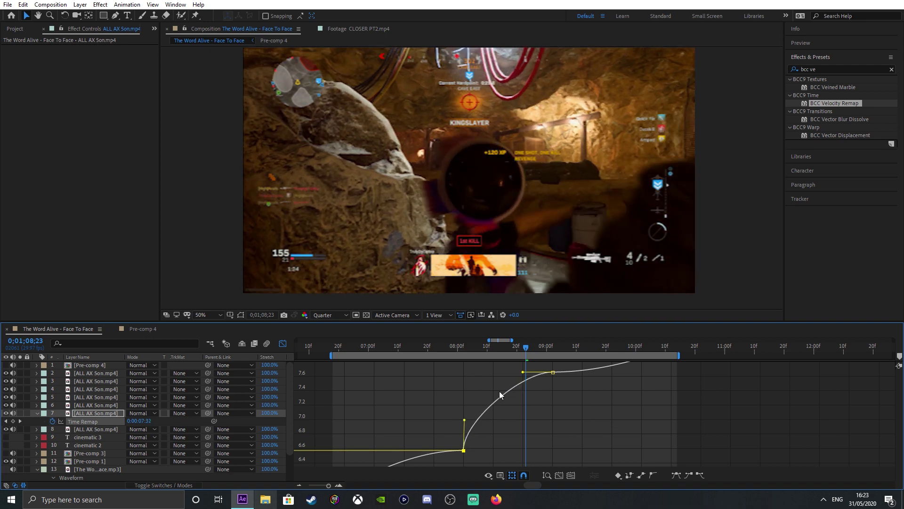
{"action": "left_click_drag", "start_coordinate": [522, 372], "coordinate": [574, 409]}
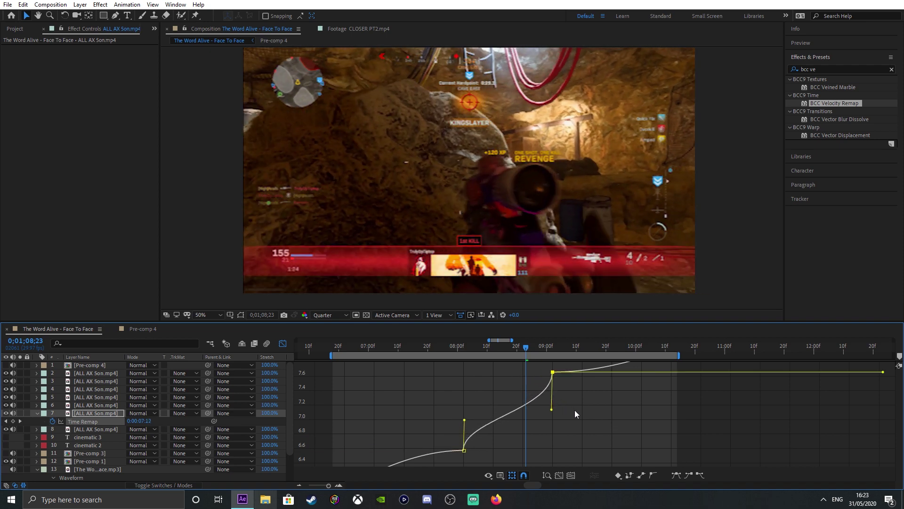
Preview the second segment's time-remapped ramp and inspect its start and end keyframes in the graph
{"action": "left_click_drag", "start_coordinate": [462, 347], "coordinate": [367, 368]}
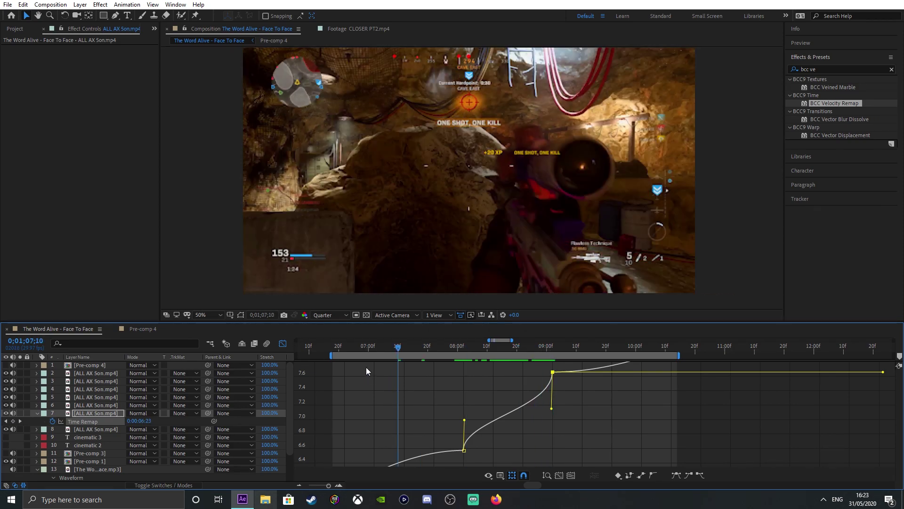
{"action": "key", "text": "space"}
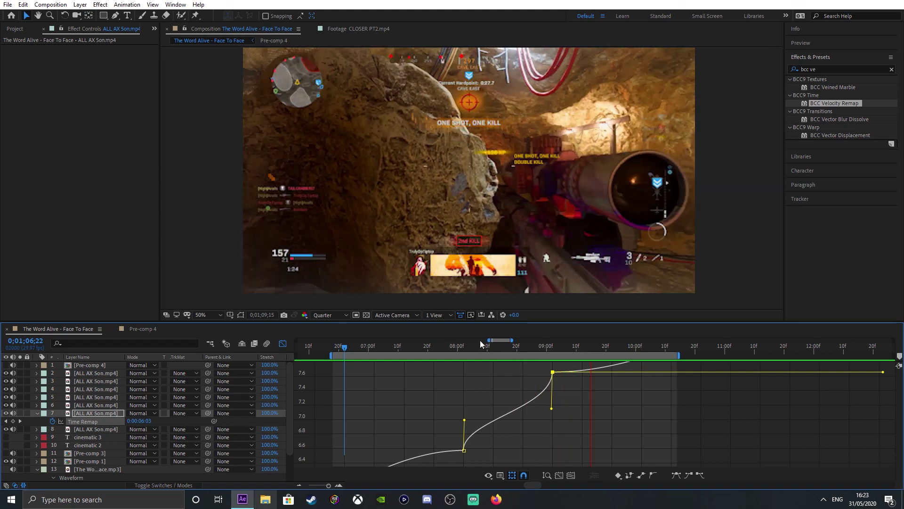
{"action": "left_click_drag", "start_coordinate": [464, 350], "coordinate": [470, 350]}
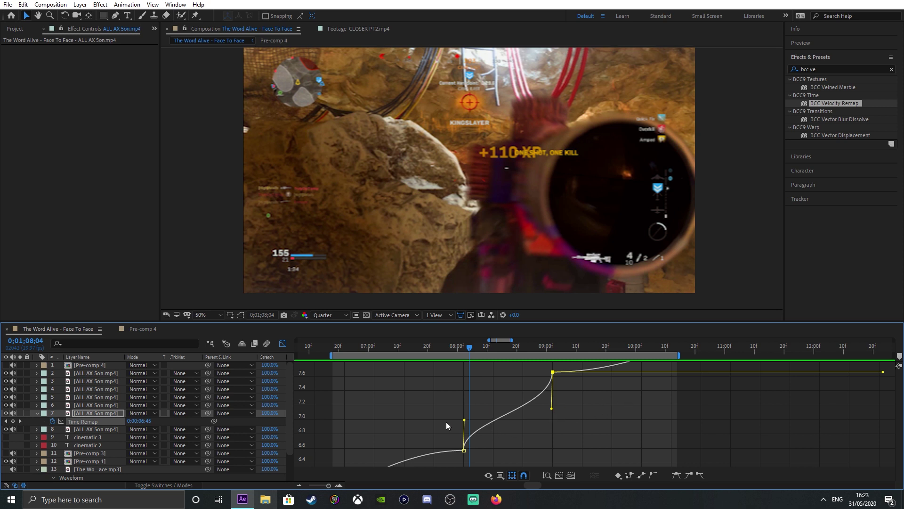
{"action": "left_click", "coordinate": [464, 450]}
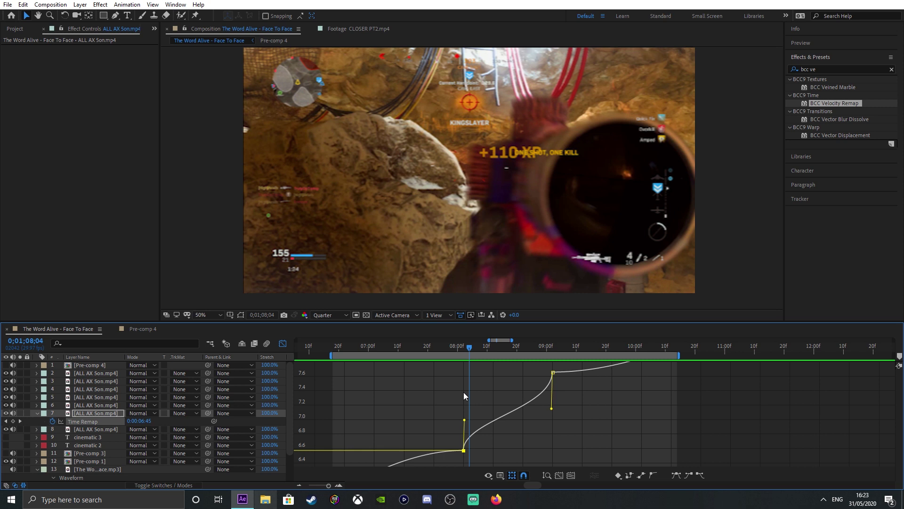
{"action": "left_click", "coordinate": [552, 372]}
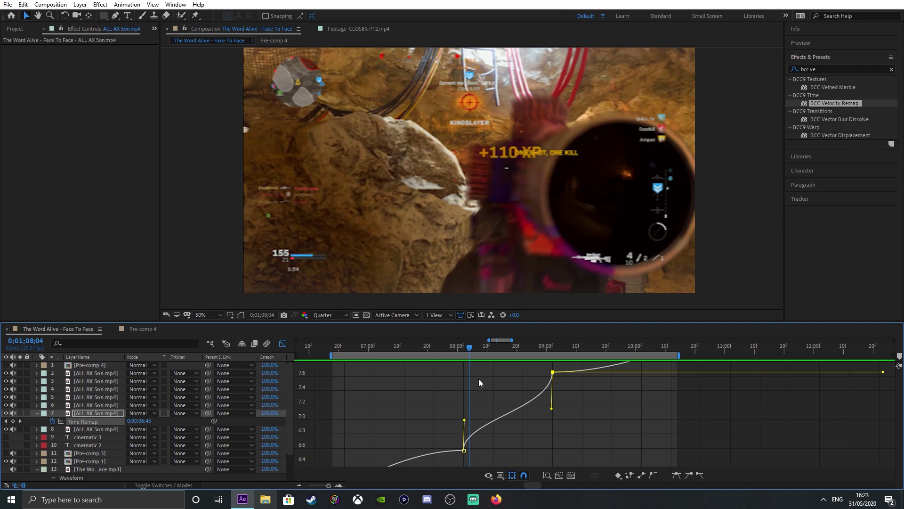
{"action": "left_click_drag", "start_coordinate": [467, 345], "coordinate": [466, 349]}
{"action": "mouse_move", "coordinate": [551, 376]}
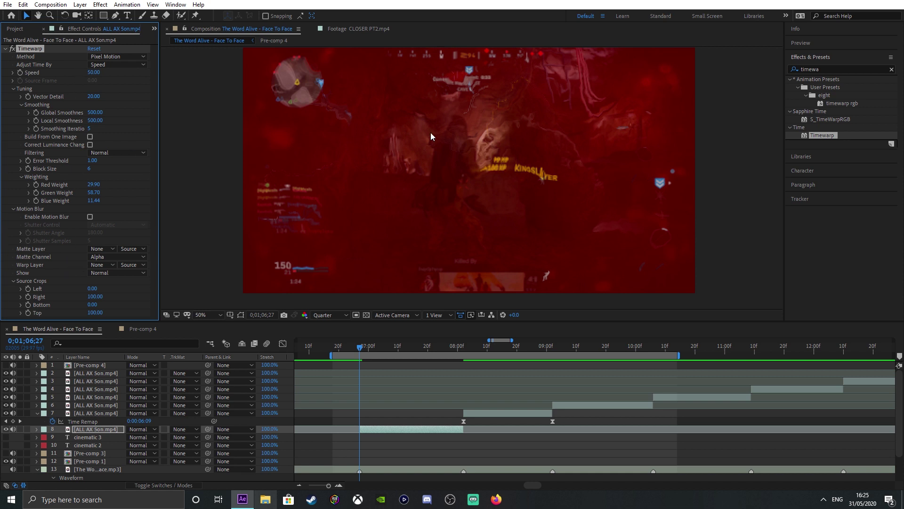
Set the first segment's Timewarp Speed to 100 and keyframe it at the segment's start, 0;01;06;27
{"action": "left_click", "coordinate": [97, 73]}
{"action": "type", "text": "100"}
{"action": "key", "text": "Return"}
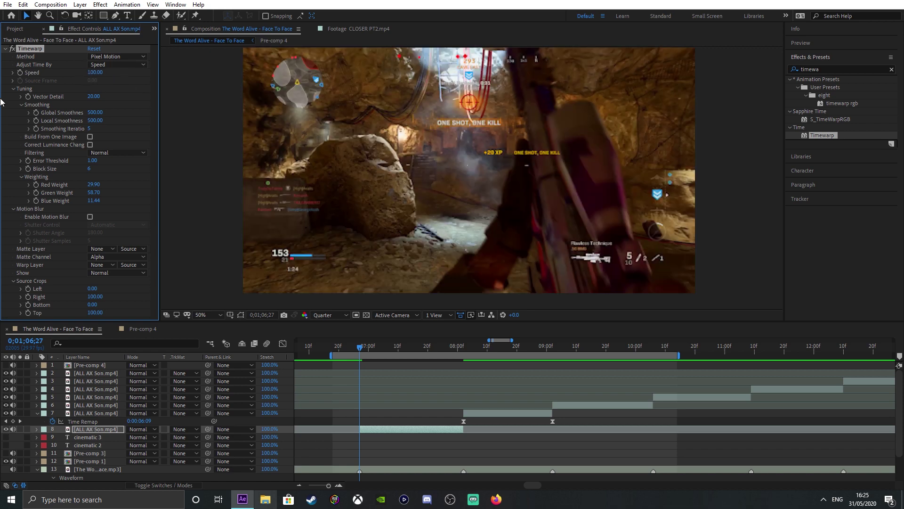
{"action": "left_click", "coordinate": [20, 73]}
Set the first segment's Timewarp Speed to 300 one frame after the start, at 0;01;06;28
{"action": "left_click_drag", "start_coordinate": [361, 349], "coordinate": [362, 350]}
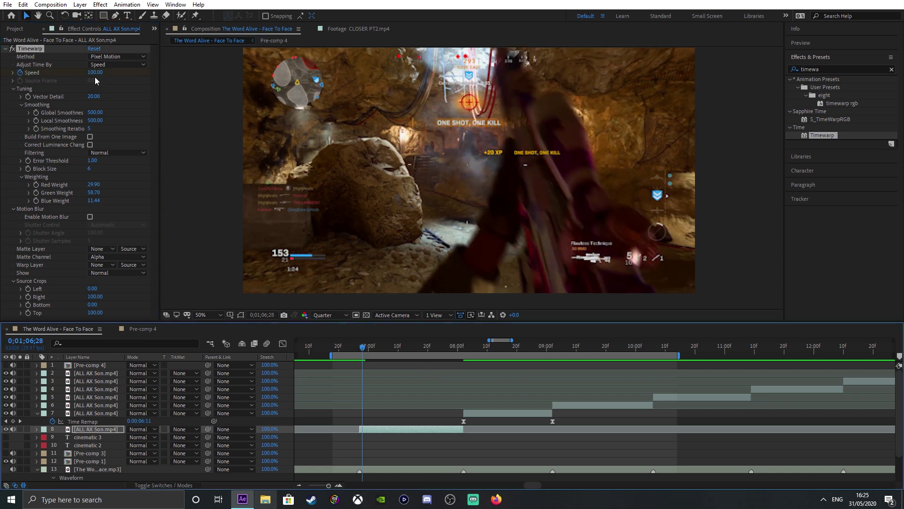
{"action": "left_click", "coordinate": [97, 72]}
{"action": "type", "text": "300"}
{"action": "key", "text": "Return"}
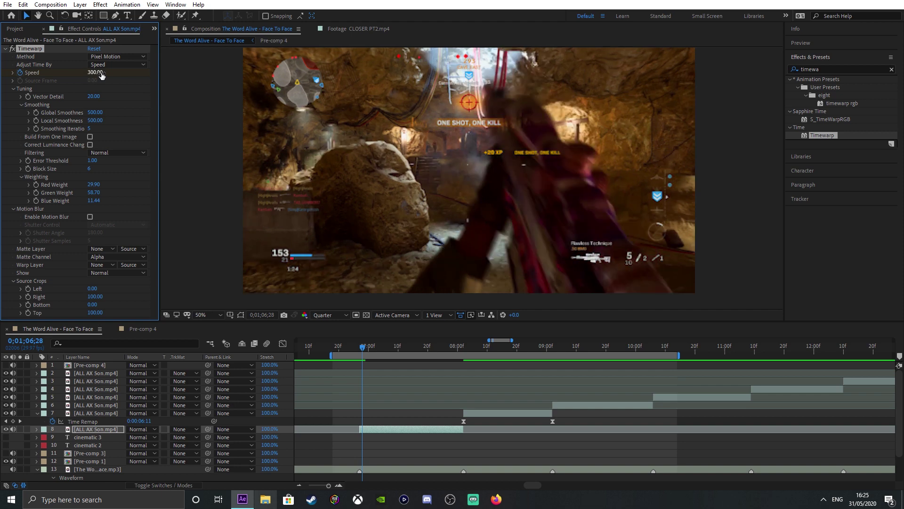
Reveal the first segment's Timewarp Speed keyframes and duplicate the 300 keyframe at the segment's end
{"action": "key", "text": "u"}
{"action": "left_click_drag", "start_coordinate": [381, 439], "coordinate": [362, 450]}
{"action": "left_click", "coordinate": [464, 349]}
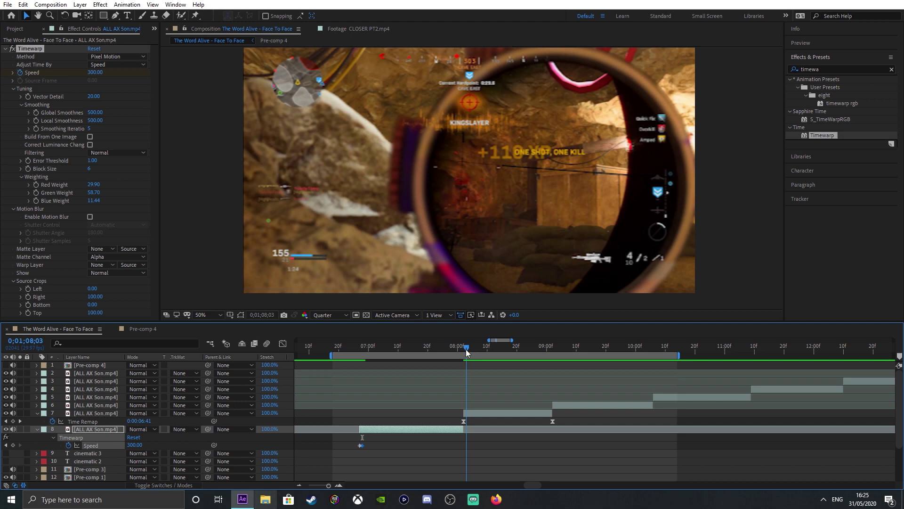
Set the first segment's Timewarp Speed to 50 midway through the segment, at 0;01;07;15
{"action": "left_click", "coordinate": [413, 351]}
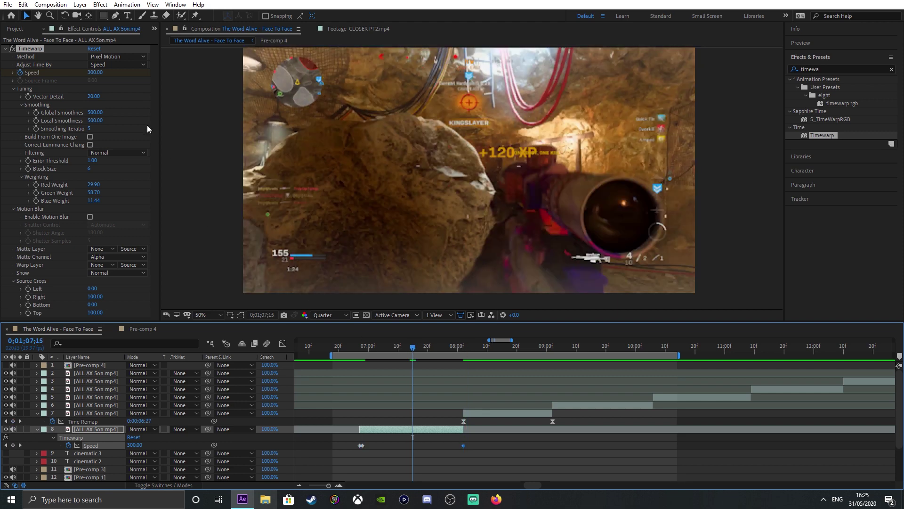
{"action": "left_click", "coordinate": [96, 72]}
{"action": "type", "text": "50"}
{"action": "key", "text": "Return"}
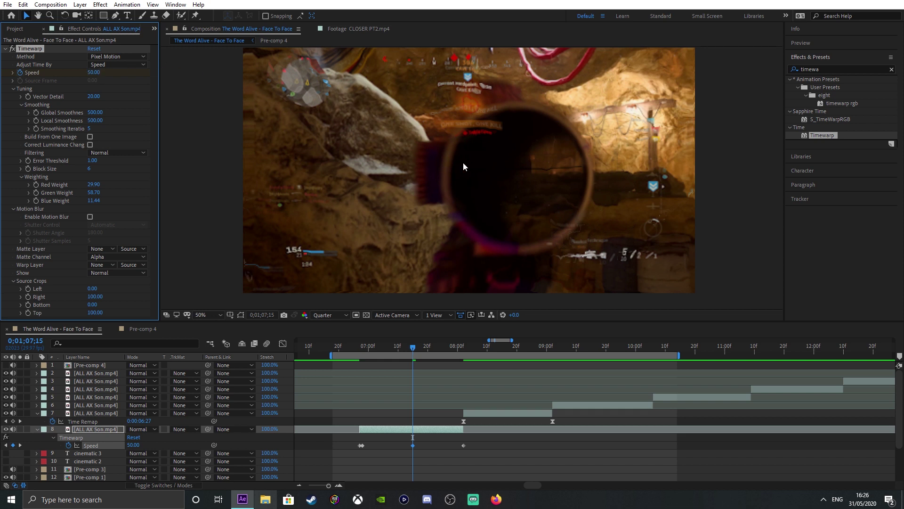
Enable Timewarp's motion blur on the first segment and set its Method to Whole Frames
{"action": "left_click", "coordinate": [90, 217]}
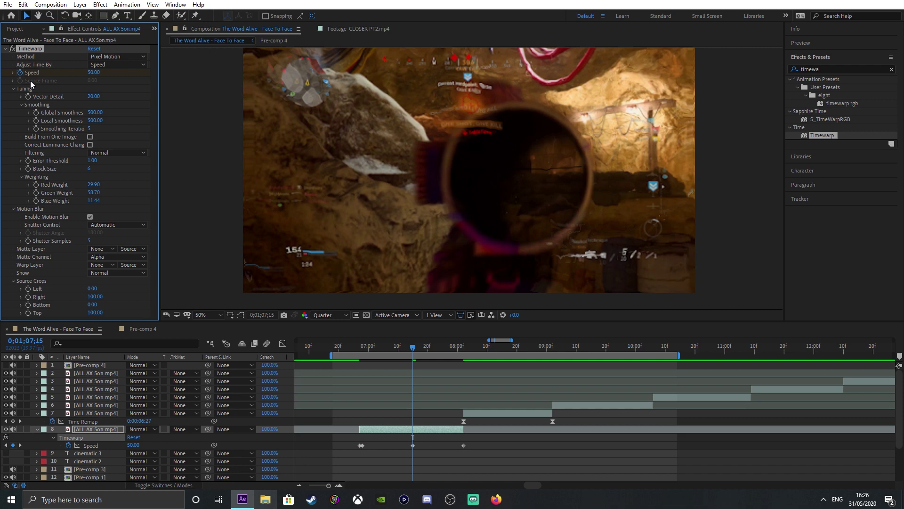
{"action": "left_click", "coordinate": [101, 55]}
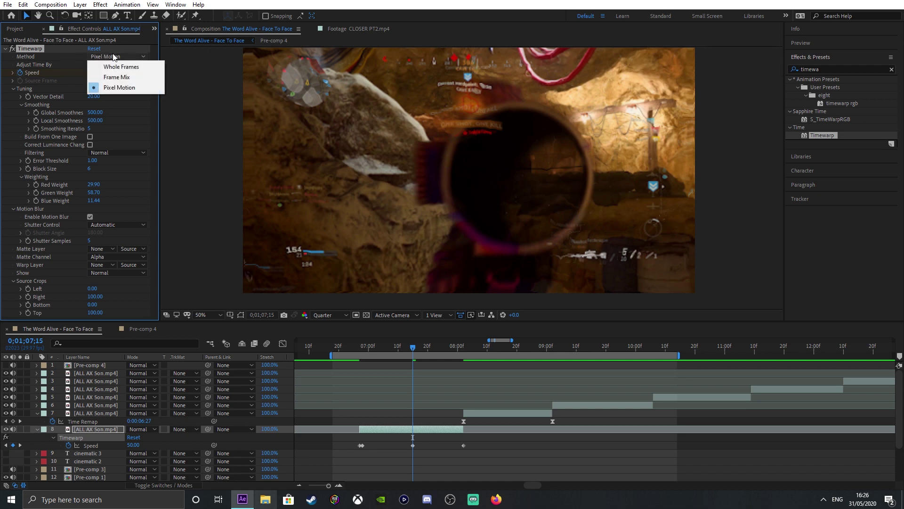
{"action": "left_click", "coordinate": [128, 66]}
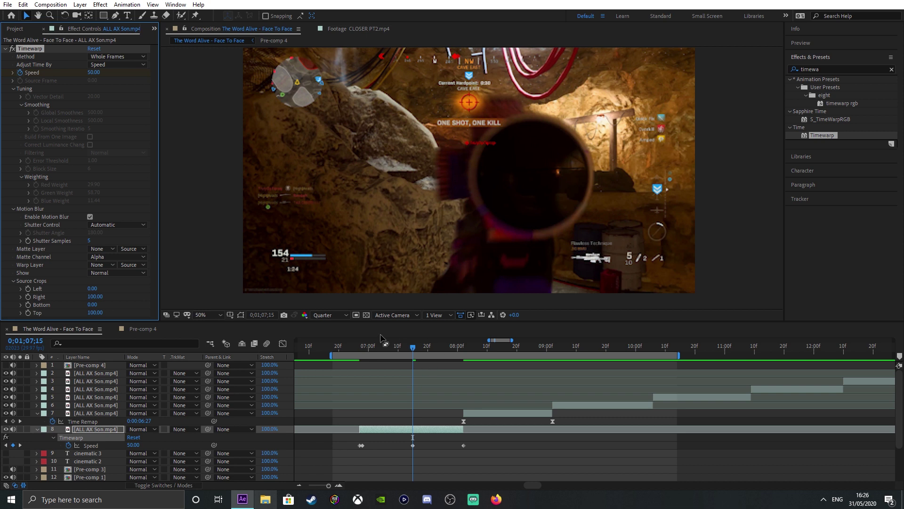
Ease the first segment's Timewarp Speed keyframes and shape their graph into a steep U-shaped curve
{"action": "left_click_drag", "start_coordinate": [482, 440], "coordinate": [355, 445]}
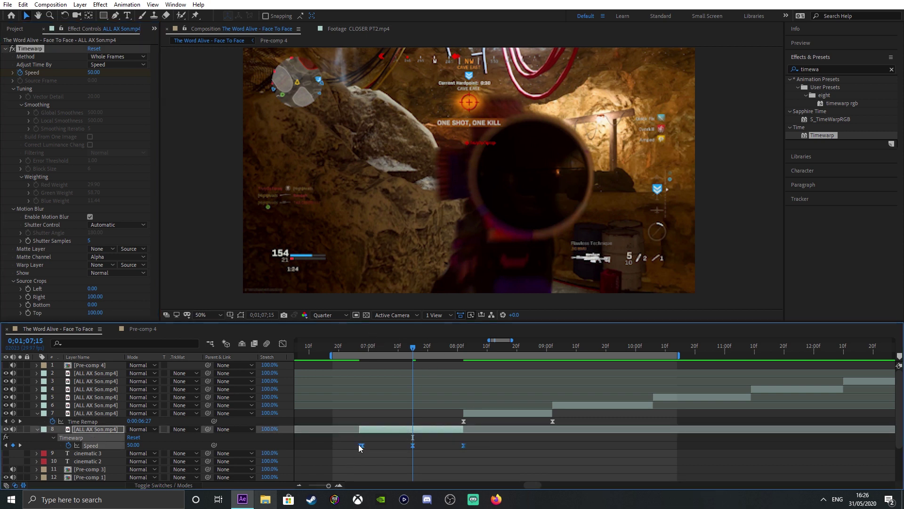
{"action": "key", "text": "F9"}
{"action": "left_click", "coordinate": [282, 344]}
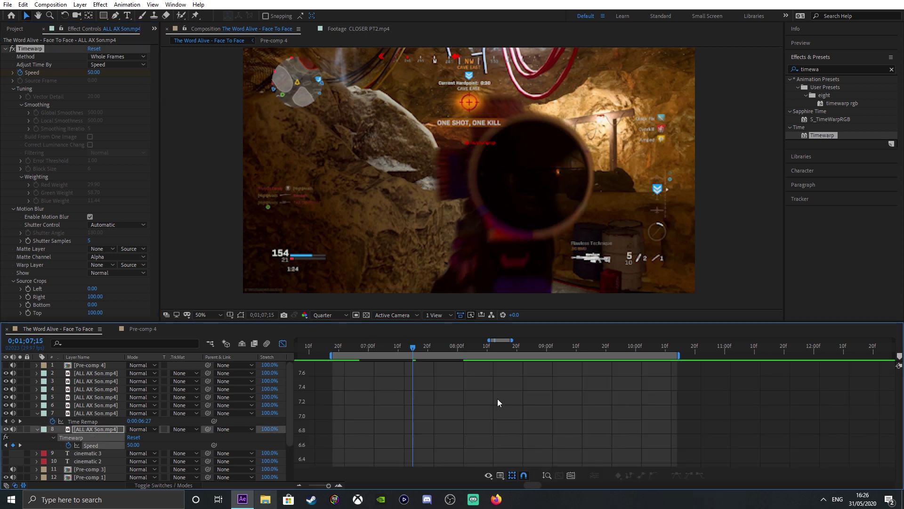
{"action": "left_click", "coordinate": [547, 475]}
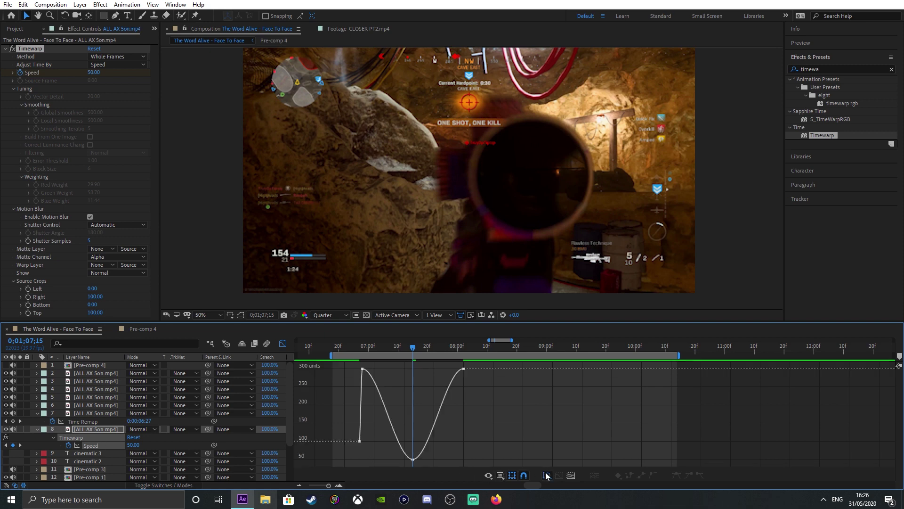
{"action": "left_click_drag", "start_coordinate": [523, 388], "coordinate": [361, 467]}
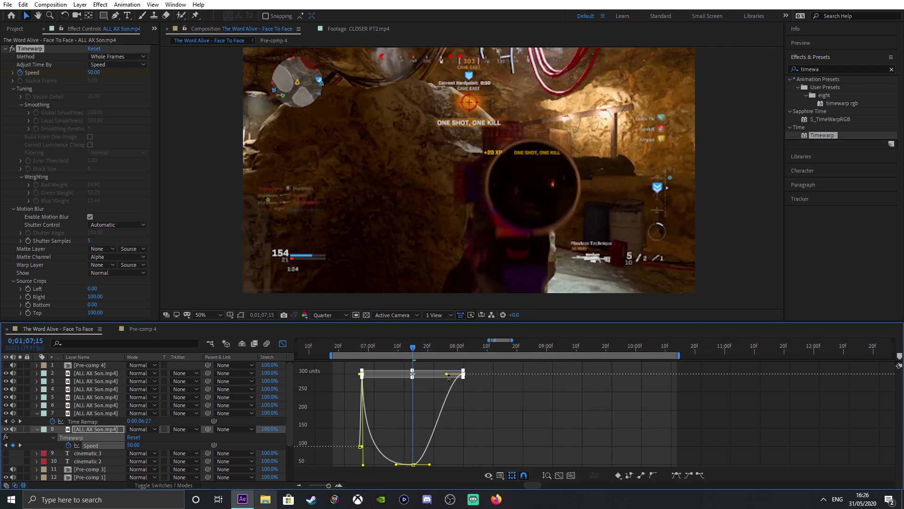
{"action": "left_click_drag", "start_coordinate": [447, 378], "coordinate": [462, 451]}
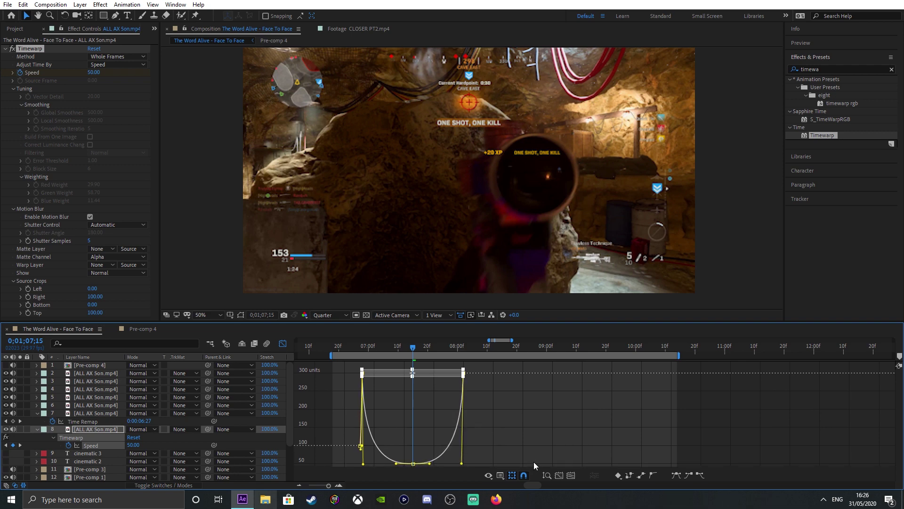
Limit the work area to 0;01;06;24 through 0;01;08;04 and preview the first segment's Timewarp ramp
{"action": "left_click", "coordinate": [471, 346]}
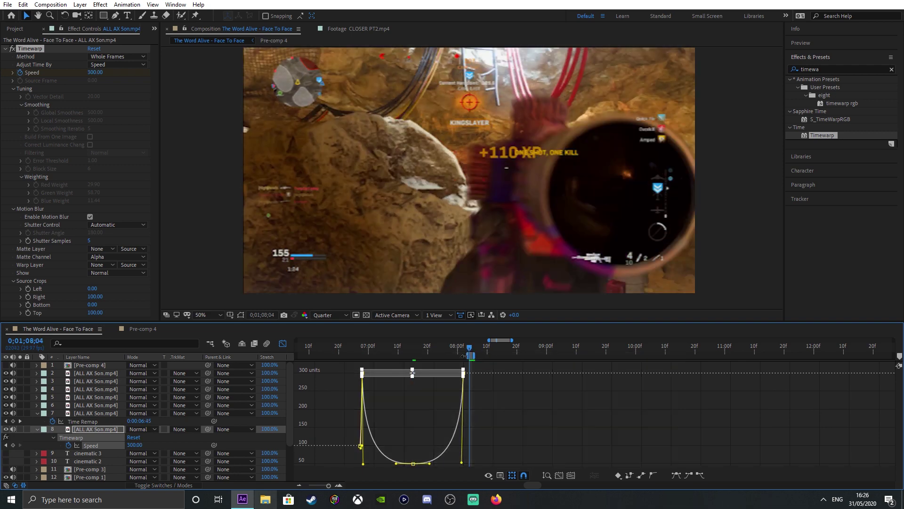
{"action": "left_click", "coordinate": [351, 351]}
{"action": "key", "text": "b"}
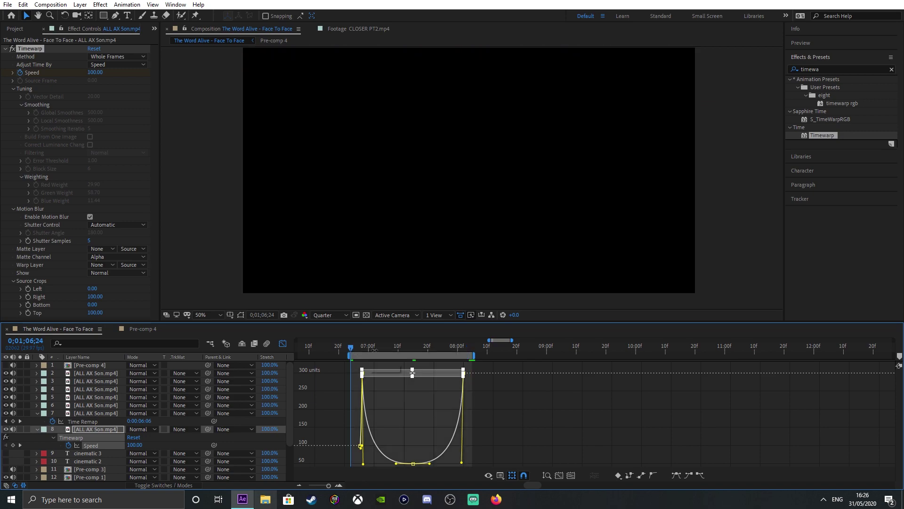
{"action": "key", "text": "space"}
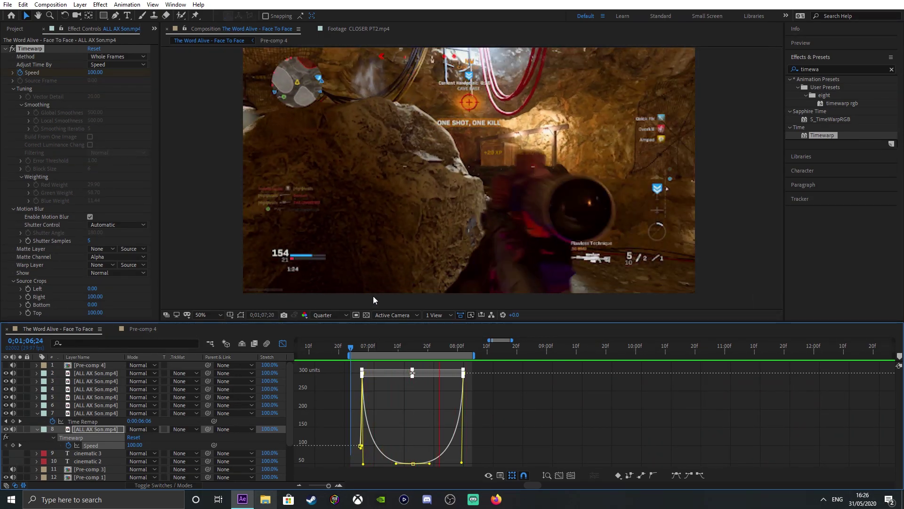
Scrub through the first segment to examine its frames along the Timewarp speed ramp
{"action": "left_click", "coordinate": [369, 347]}
{"action": "left_click_drag", "start_coordinate": [368, 349], "coordinate": [433, 361]}
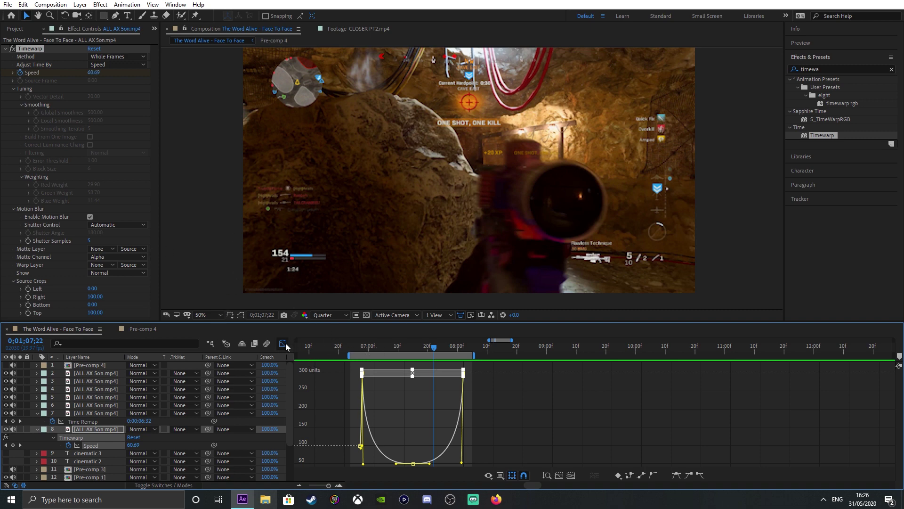
{"action": "left_click", "coordinate": [360, 348]}
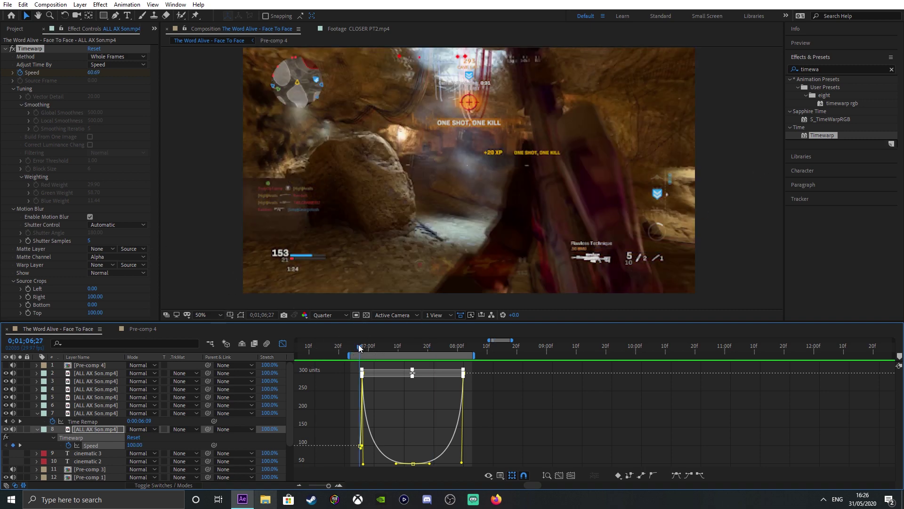
{"action": "left_click_drag", "start_coordinate": [359, 348], "coordinate": [449, 358]}
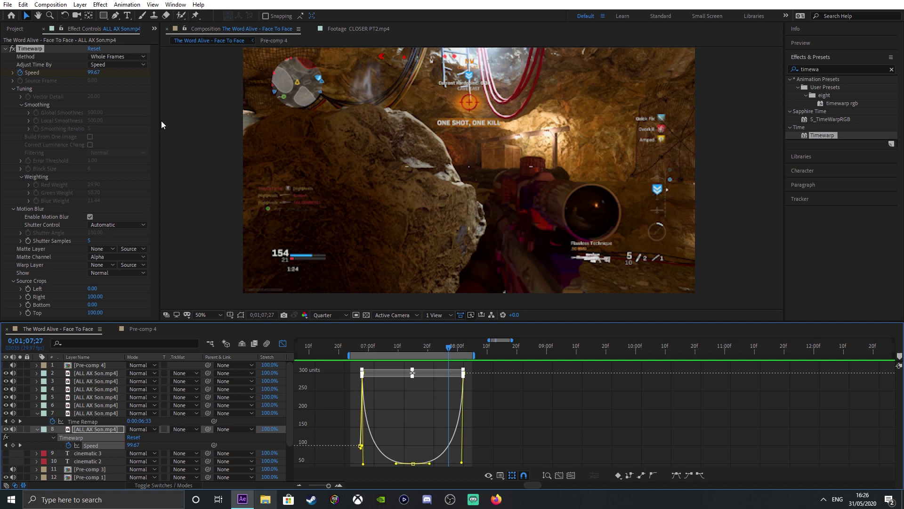
Remove the Timewarp effect from the first segment, leave the graph editor and show the whole composition's timeline
{"action": "left_click", "coordinate": [28, 112]}
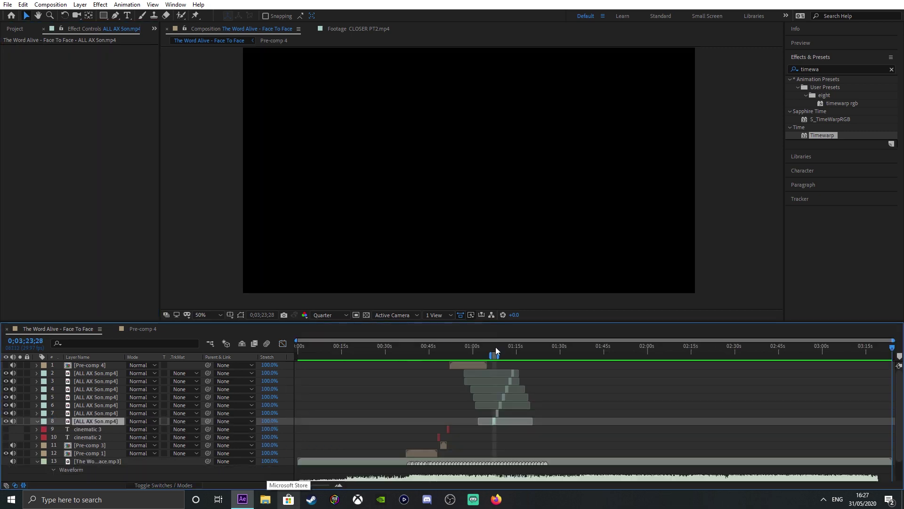
{"action": "left_click", "coordinate": [496, 348]}
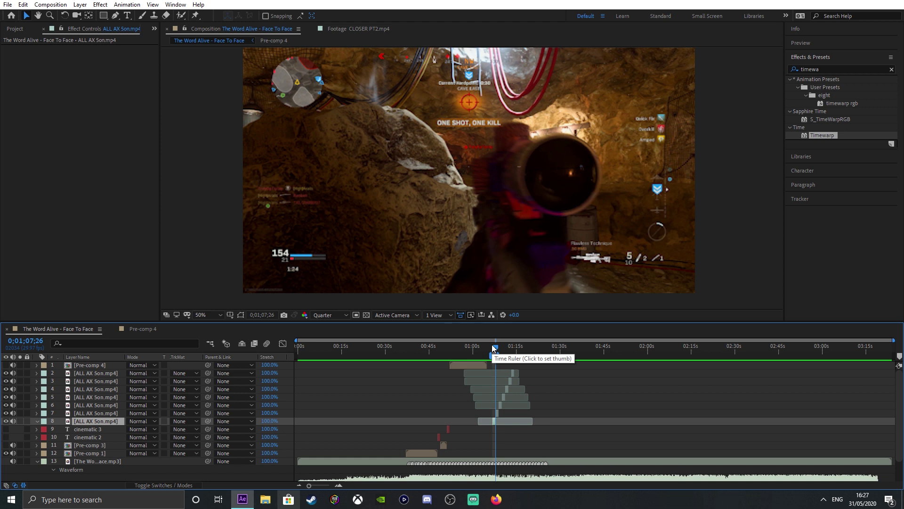
{"action": "left_click", "coordinate": [494, 348]}
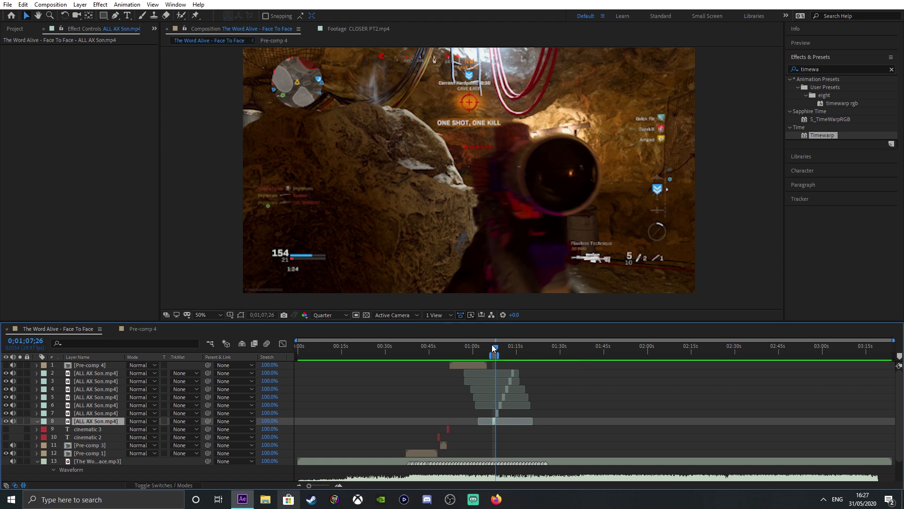